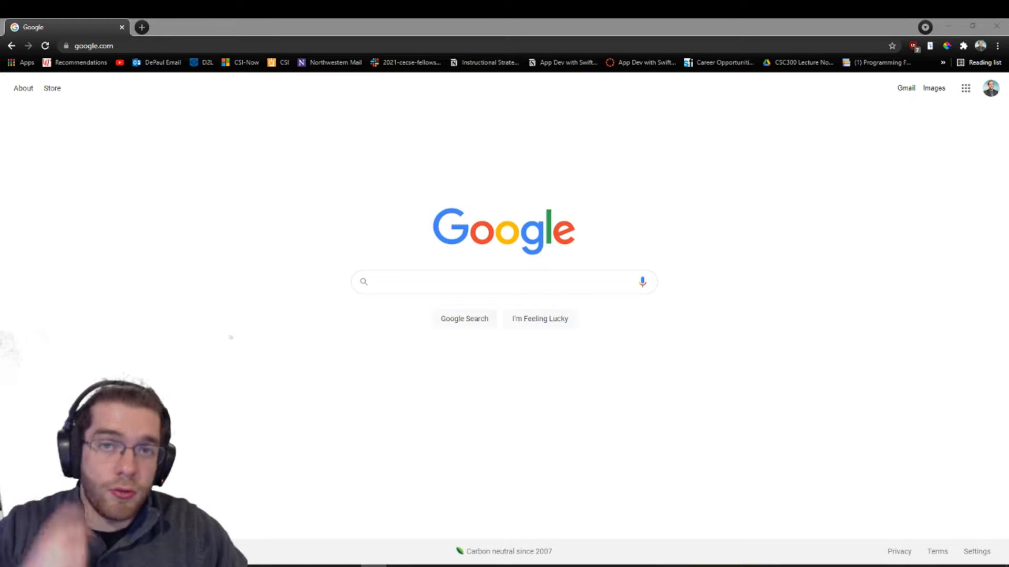
# Search Google for "eclipse download"
pyautogui.click(267, 291)
pyautogui.click(437, 285)
pyautogui.write('eclipse do')
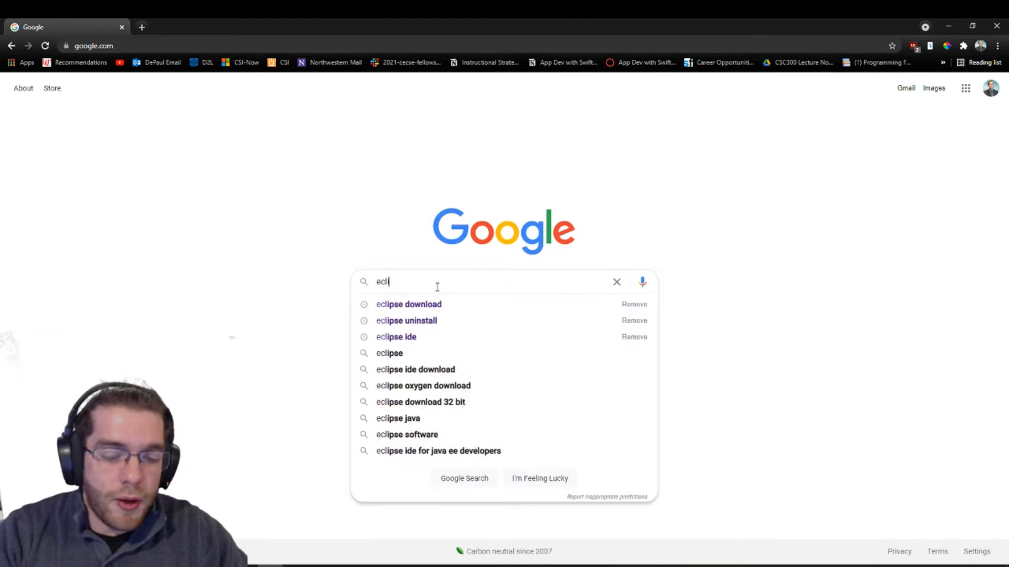
pyautogui.write('wnload')
pyautogui.press('Return')
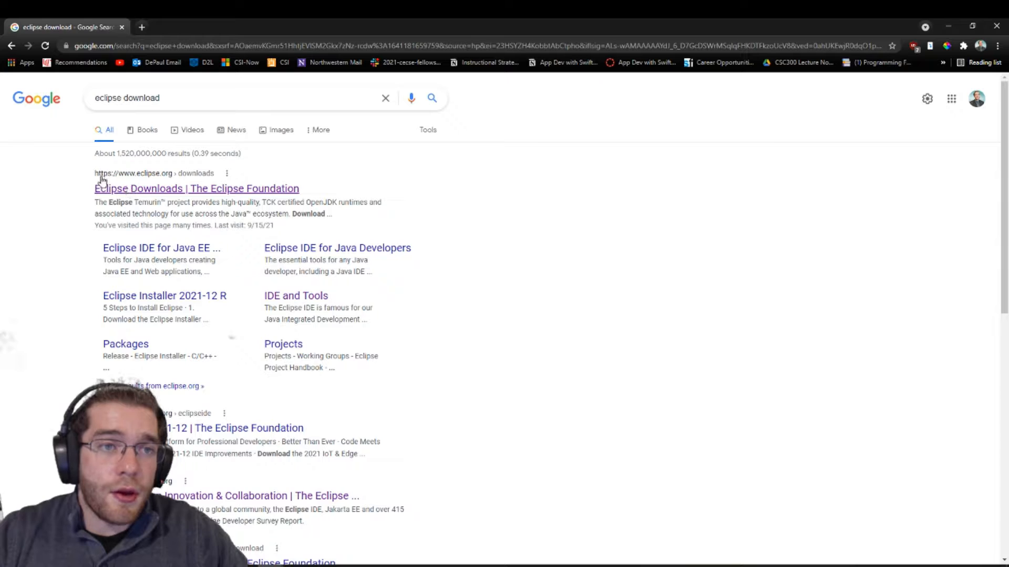
# Download the Eclipse IDE 2021-12 x86_64 installer from the Eclipse Foundation's downloads page
pyautogui.click(177, 189)
pyautogui.scroll(-2, 484, 244)
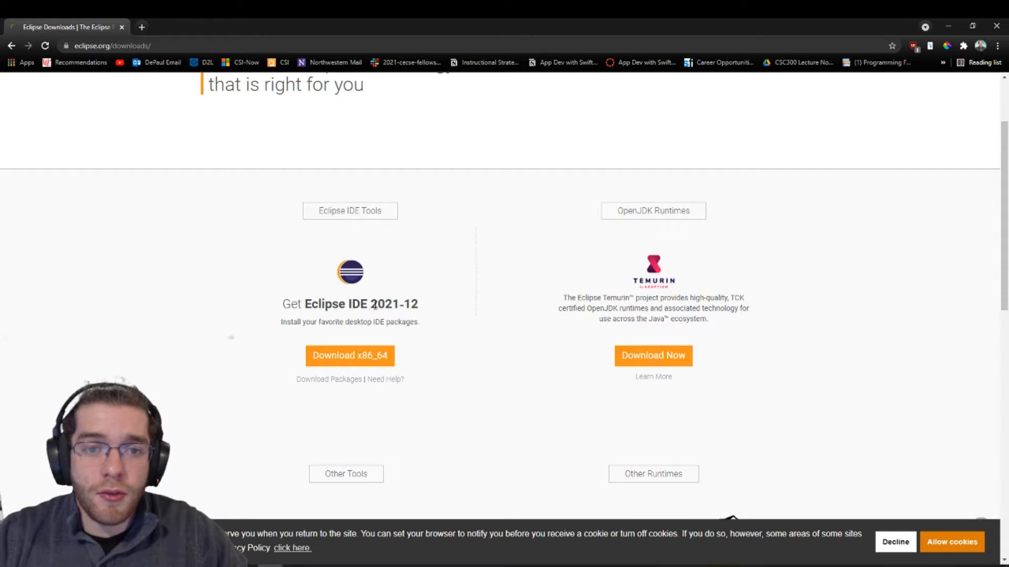
pyautogui.click(344, 361)
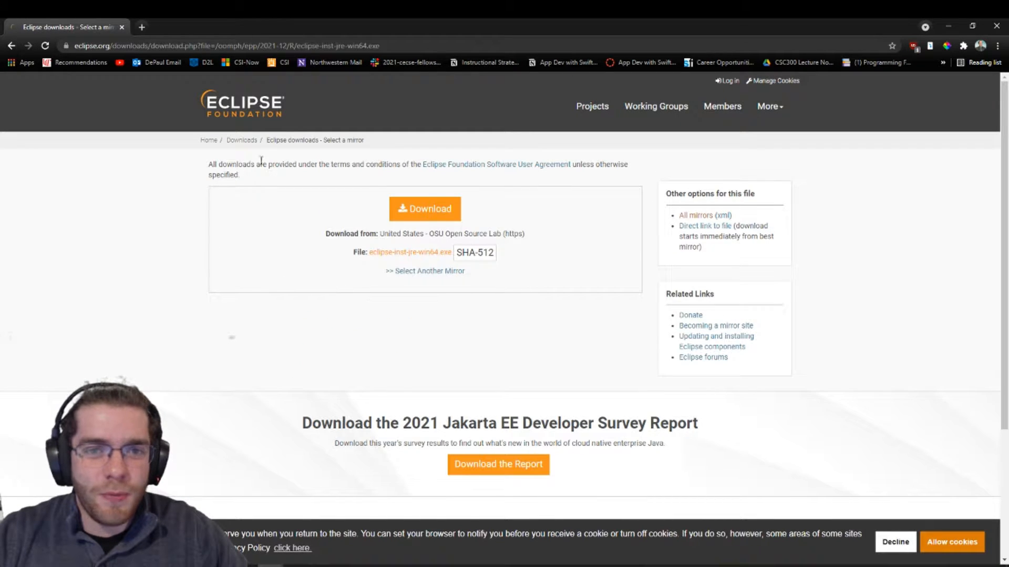
pyautogui.click(421, 206)
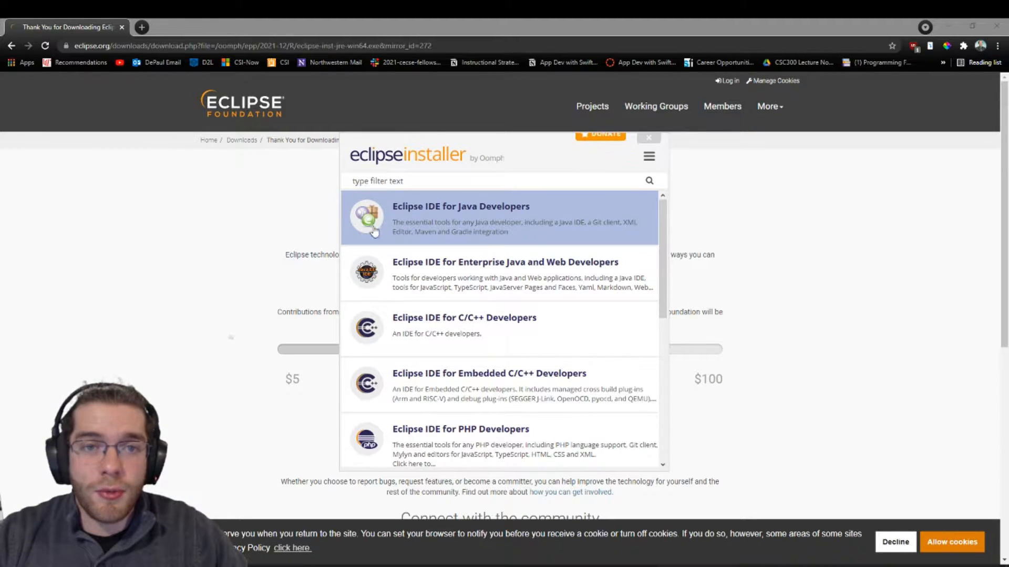
# Install Eclipse IDE for Java Developers with the jdk-16.0.2 Java VM and the default installation folder
pyautogui.click(466, 217)
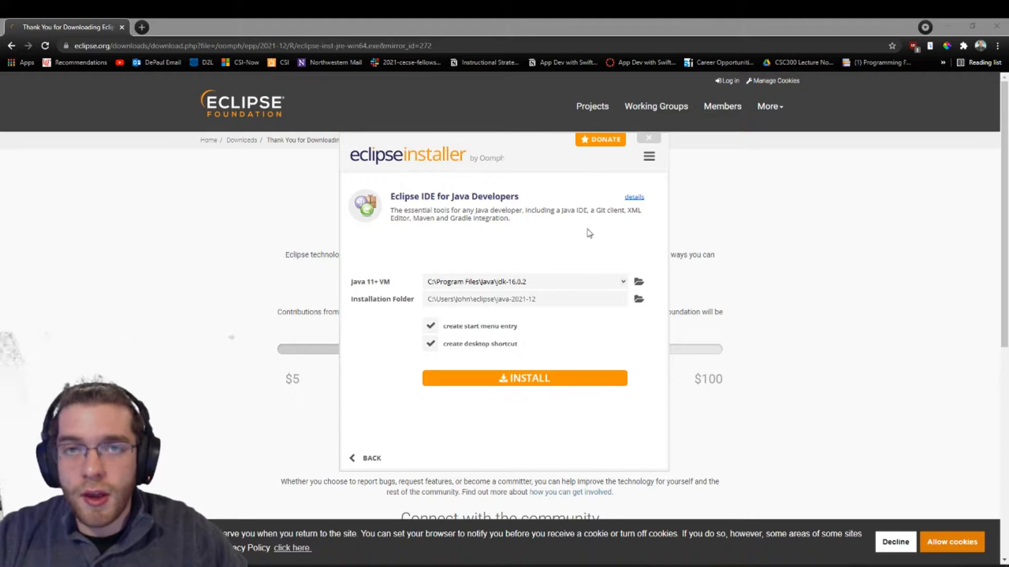
pyautogui.click(638, 283)
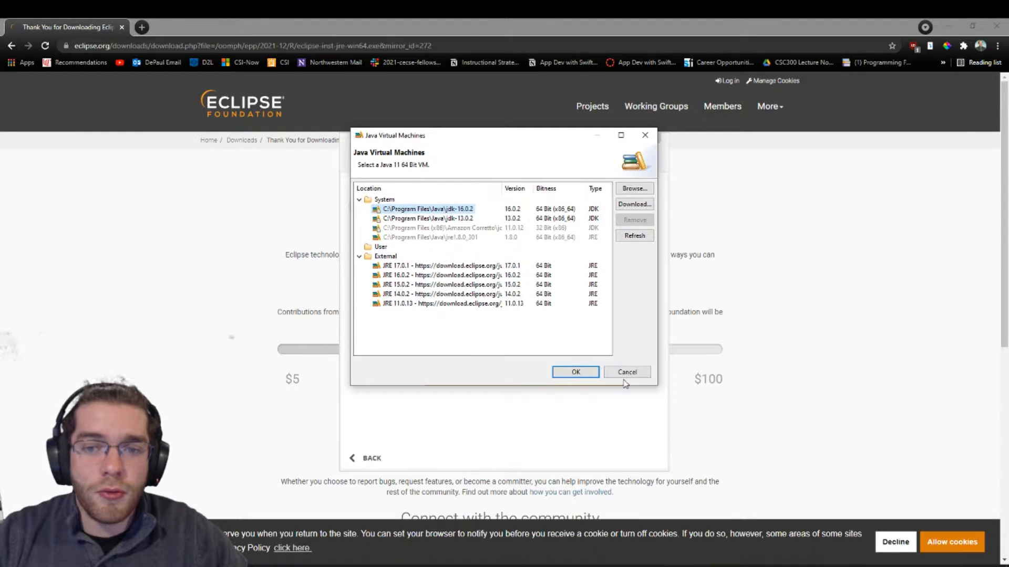
pyautogui.click(627, 373)
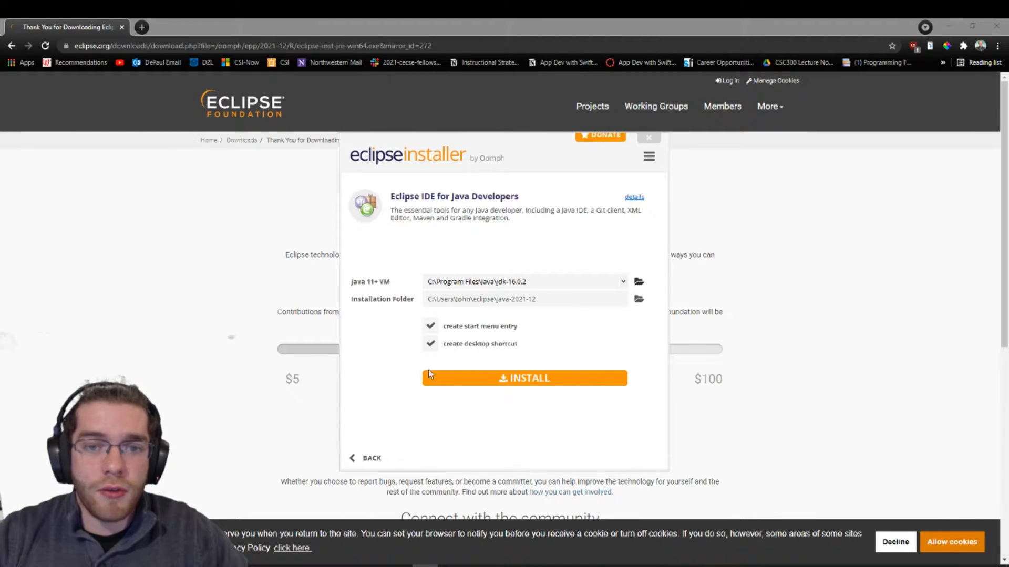
pyautogui.click(477, 381)
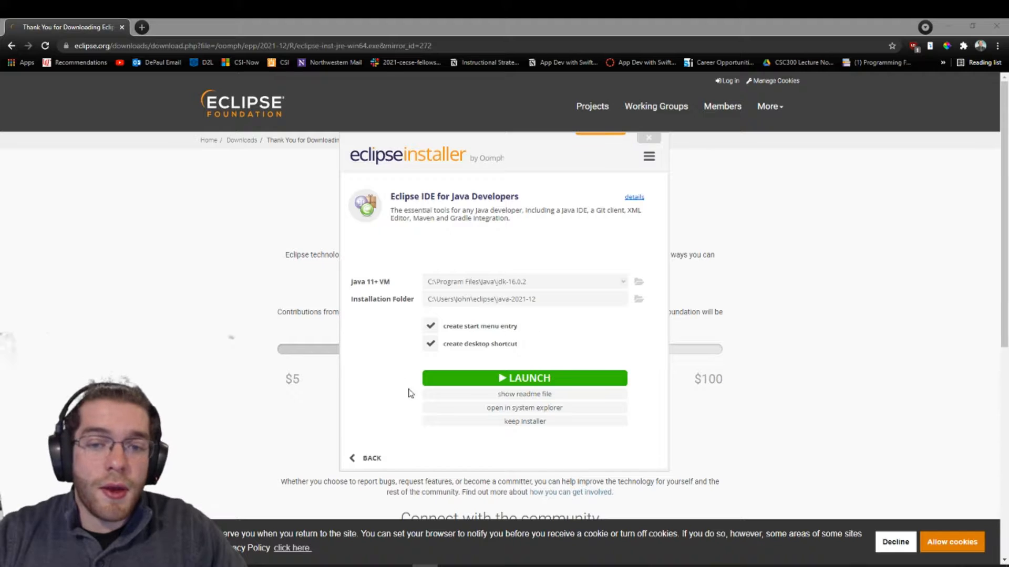
# Launch the installed Eclipse IDE with the default eclipse-workspace directory, maximize its window and bring up the workbench
pyautogui.click(513, 379)
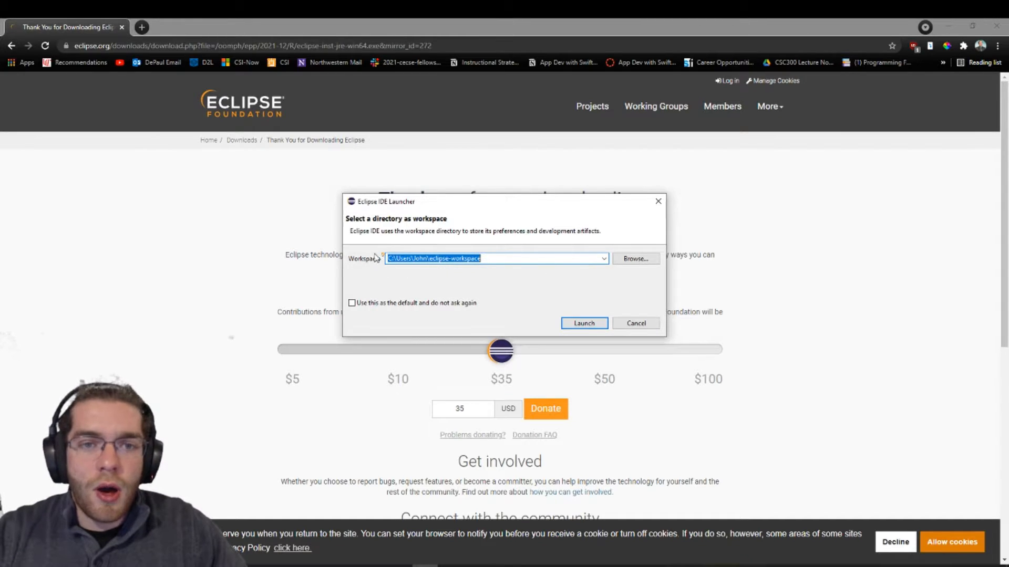
pyautogui.click(583, 323)
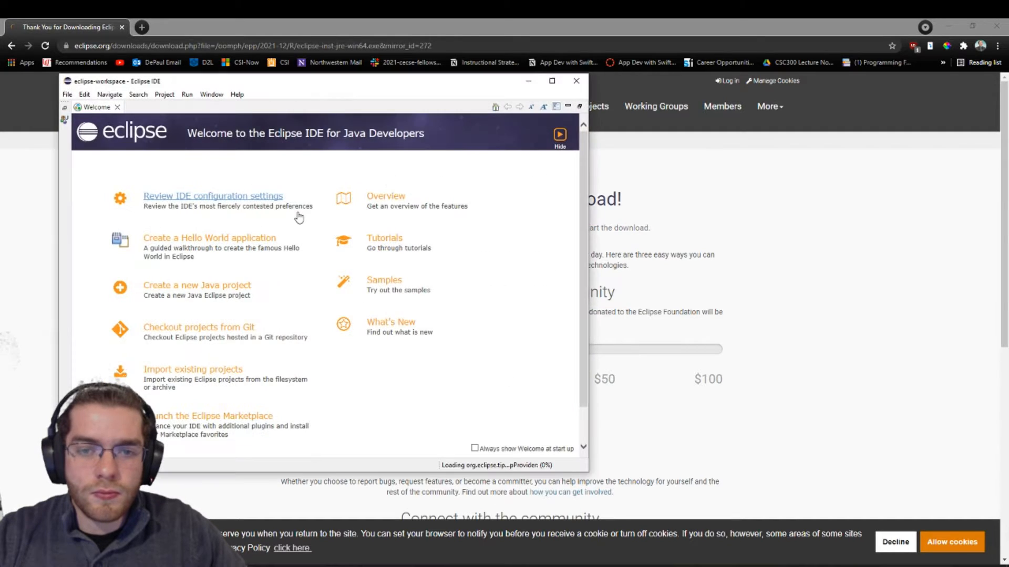
pyautogui.click(551, 81)
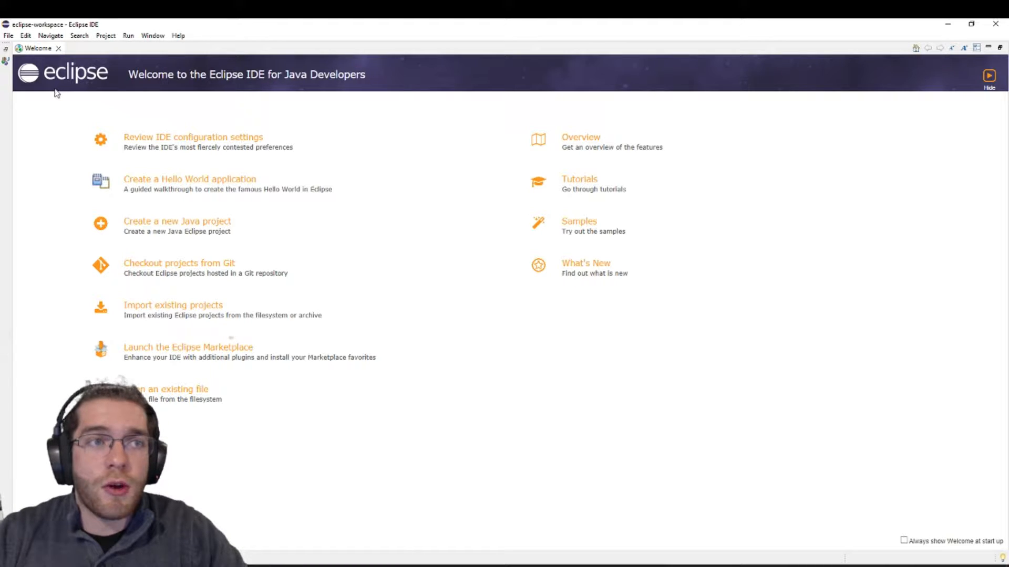
pyautogui.click(6, 50)
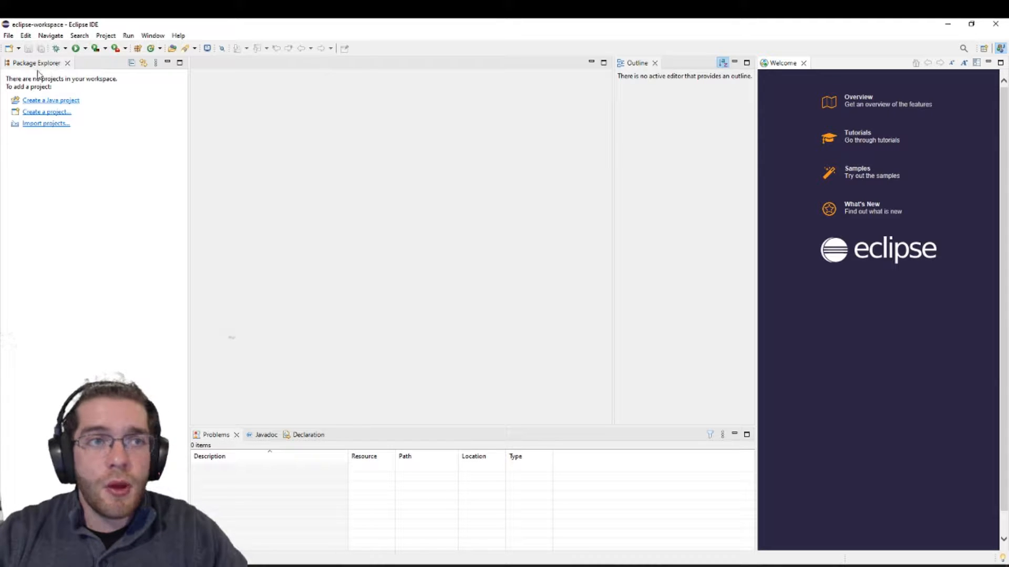
# Start creating a new Java project in the empty workspace
pyautogui.click(66, 101)
pyautogui.moveTo(396, 48); pyautogui.dragTo(338, 69)
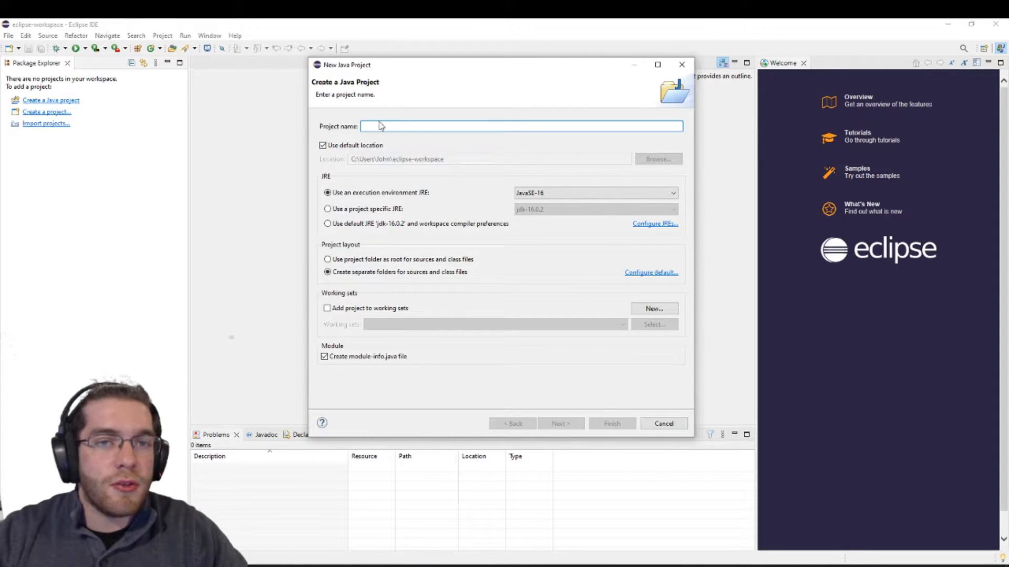
pyautogui.write('H')
pyautogui.press('BackSpace')
pyautogui.write('HelloCSC281')
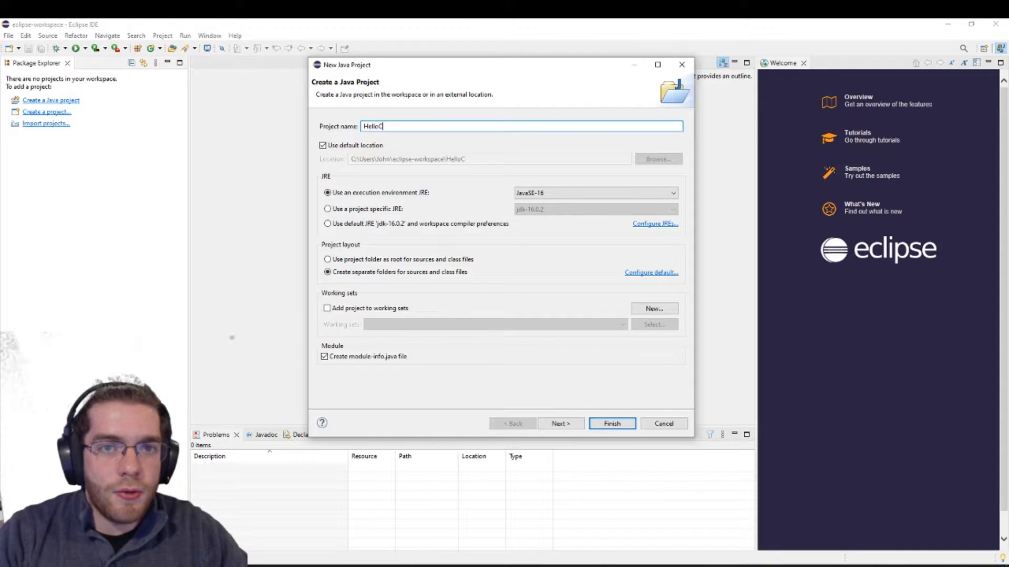
pyautogui.doubleClick(383, 126)
pyautogui.write('Test')
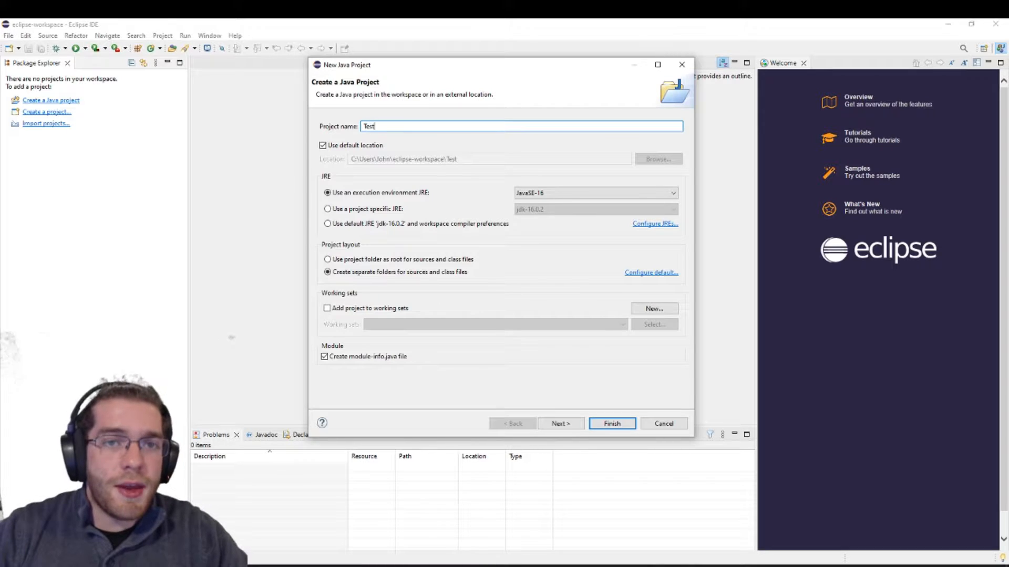
pyautogui.hotkey('ctrl', 'a')
pyautogui.press('BackSpace')
pyautogui.write('P')
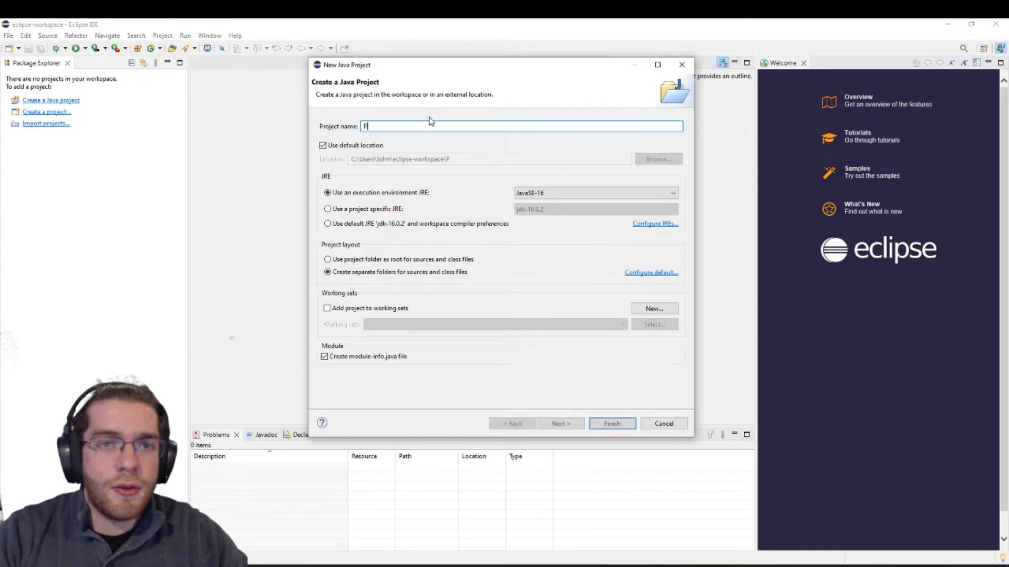
pyautogui.write('roject1')
pyautogui.hotkey('ctrl', 'a')
pyautogui.press('BackSpace')
# Name the Java project CSC281, turn off creation of the module-info.java file and create the project
pyautogui.write('CSC281')
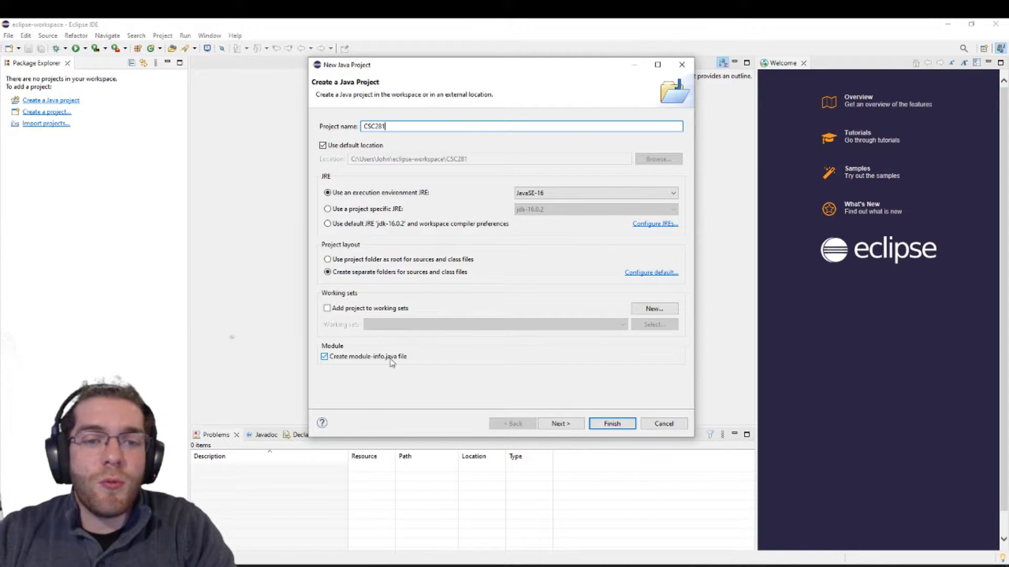
pyautogui.click(359, 362)
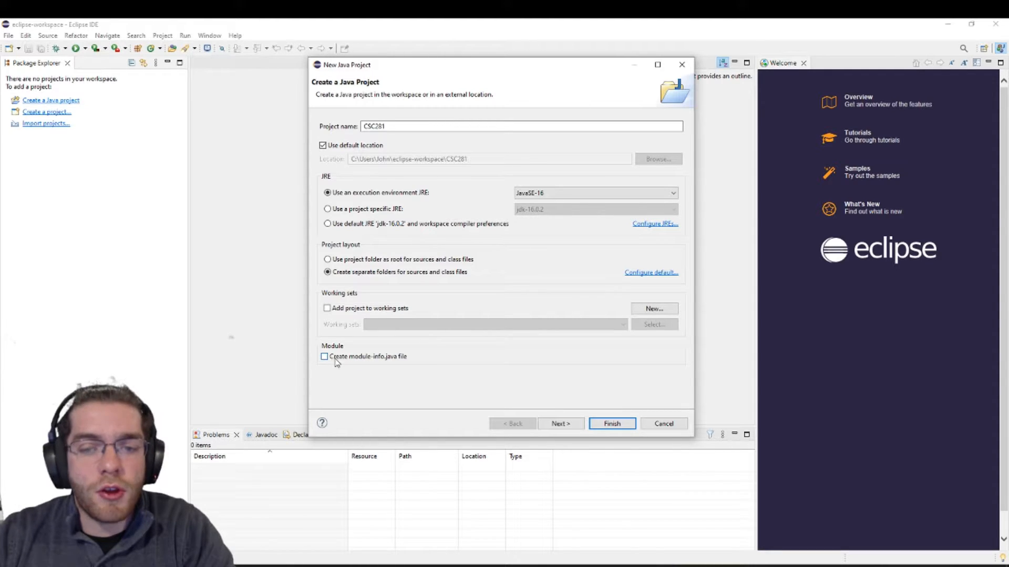
pyautogui.click(612, 424)
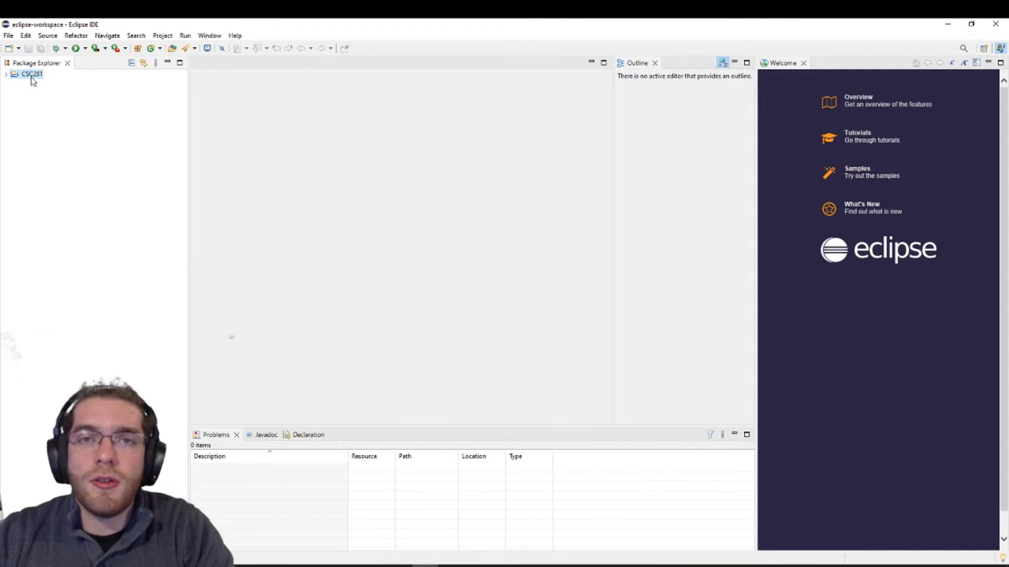
# Expand the CSC281 project and look through the contents of its JRE System Library
pyautogui.click(7, 75)
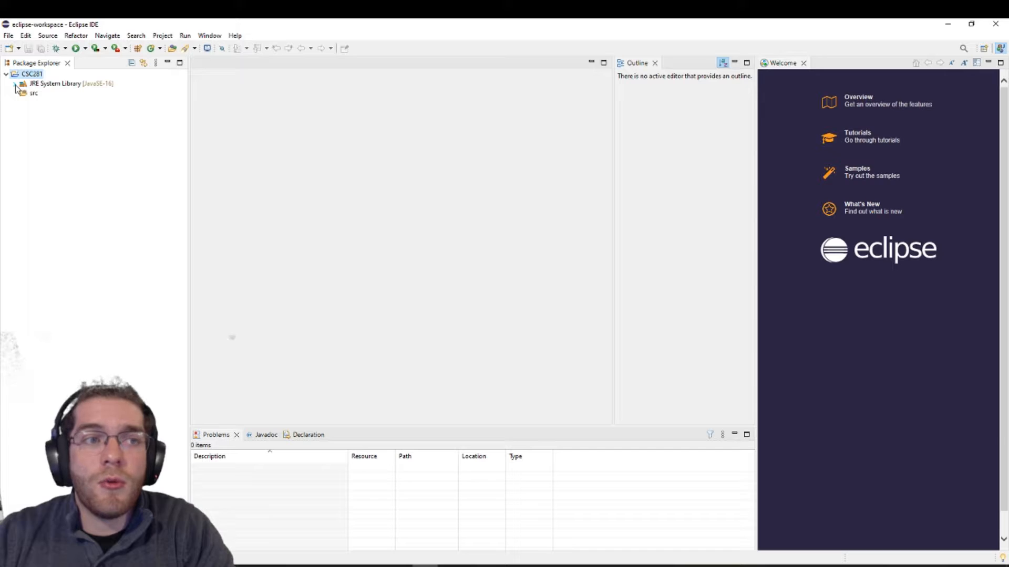
pyautogui.click(15, 85)
pyautogui.scroll(-2, 68, 285)
pyautogui.scroll(2, 68, 285)
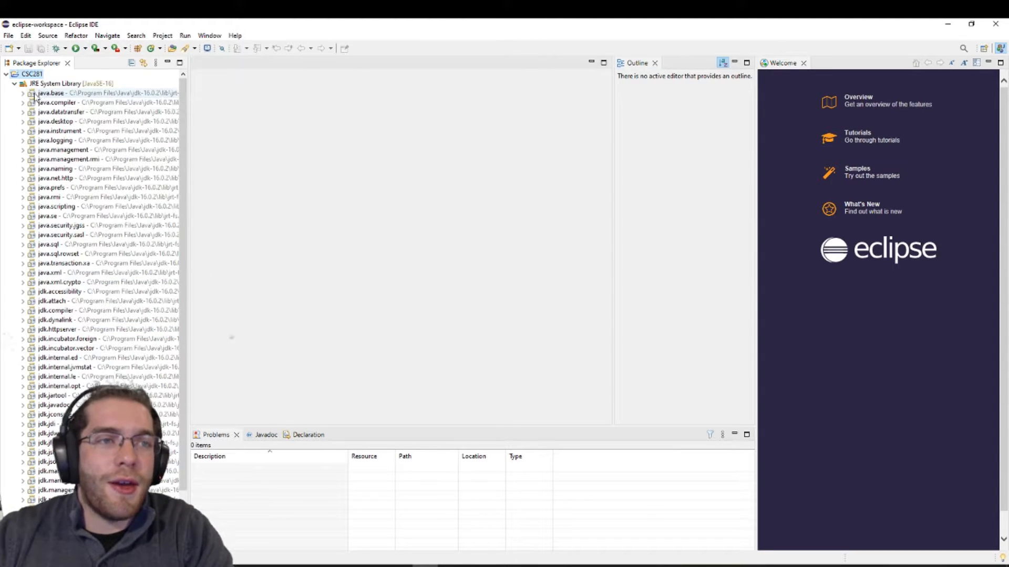
pyautogui.click(15, 85)
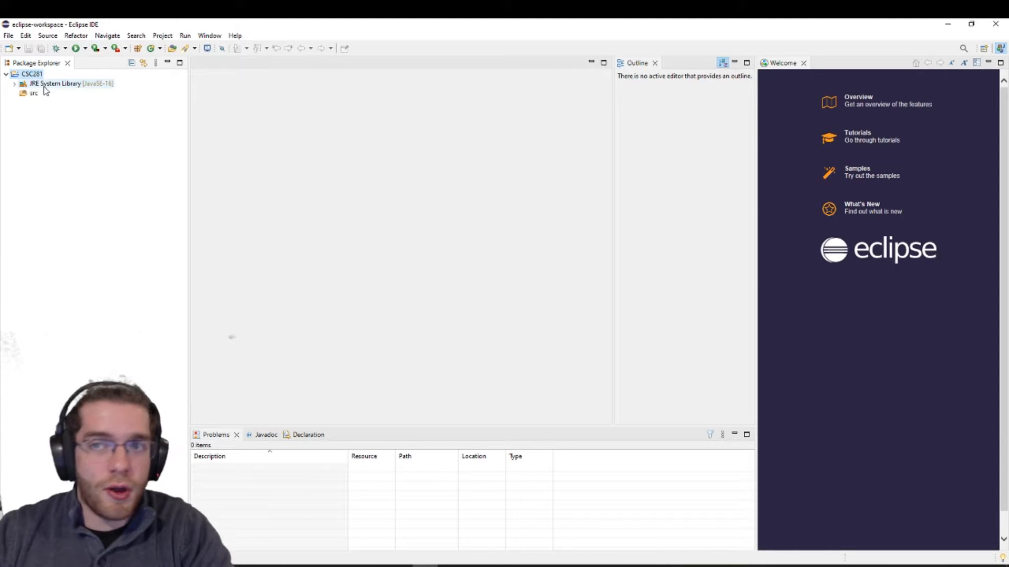
# Create a package named Practice in the project's src folder
pyautogui.click(25, 96)
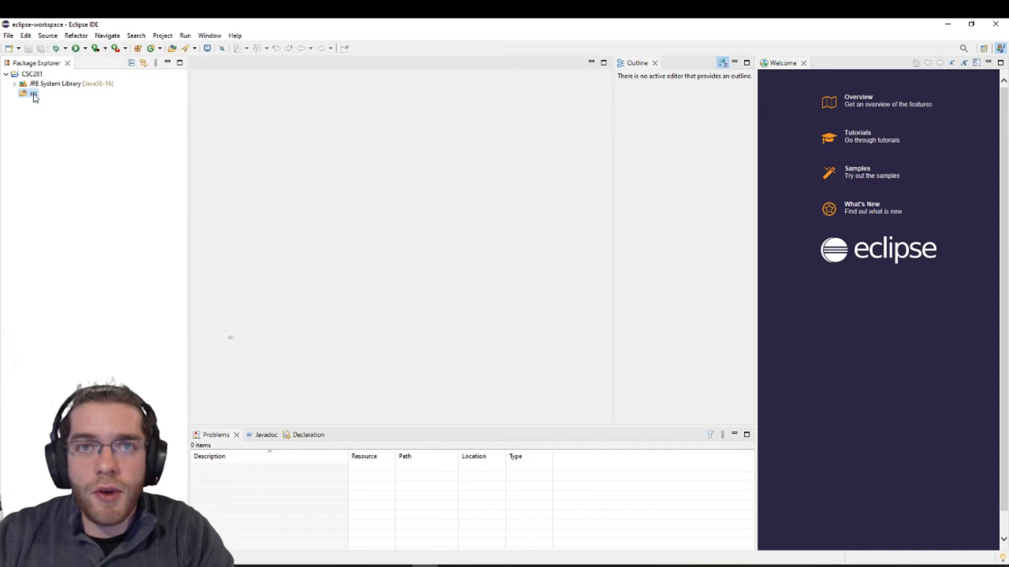
pyautogui.rightClick(33, 97)
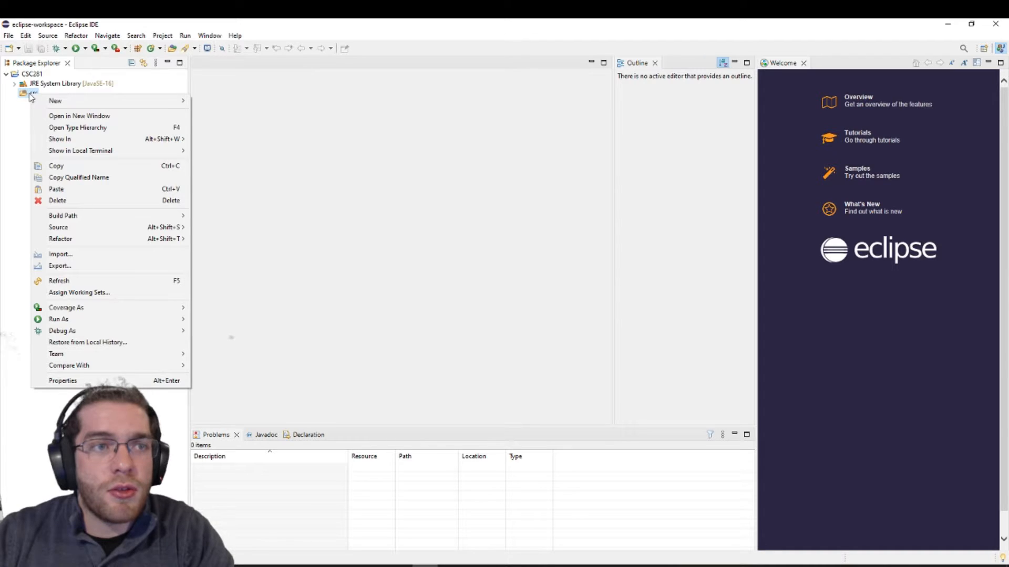
pyautogui.moveTo(72, 101)
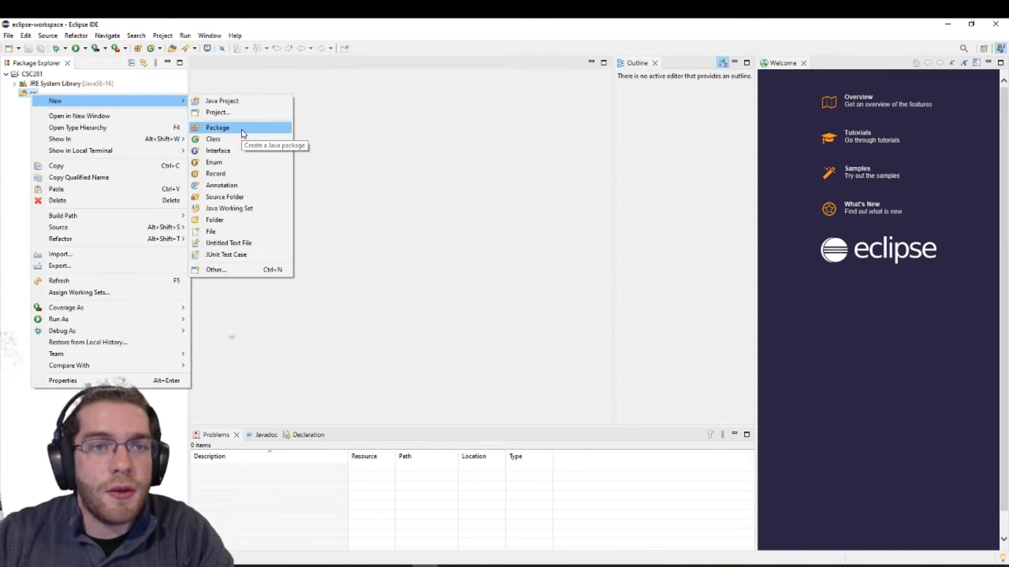
pyautogui.click(217, 128)
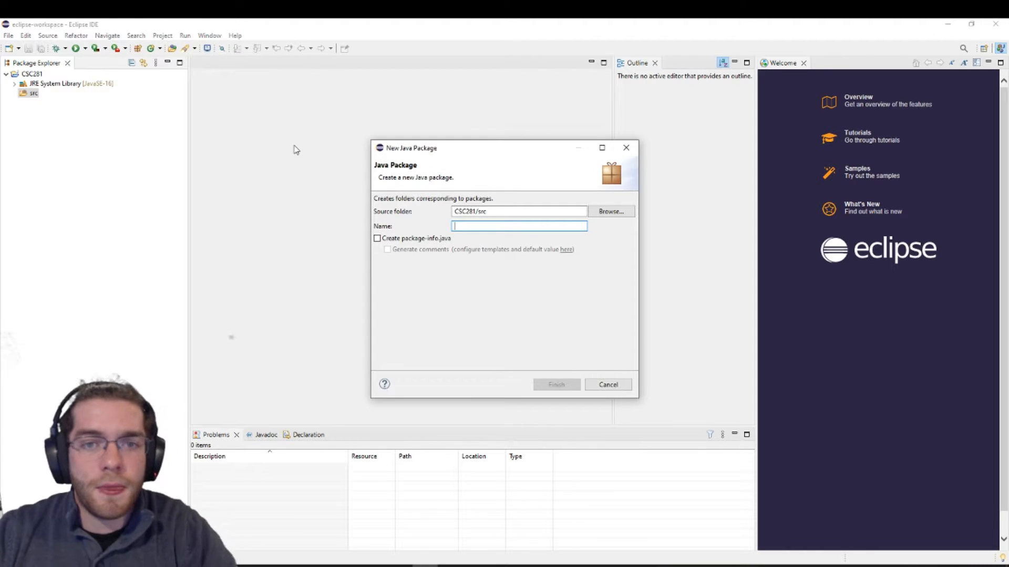
pyautogui.write('Prac')
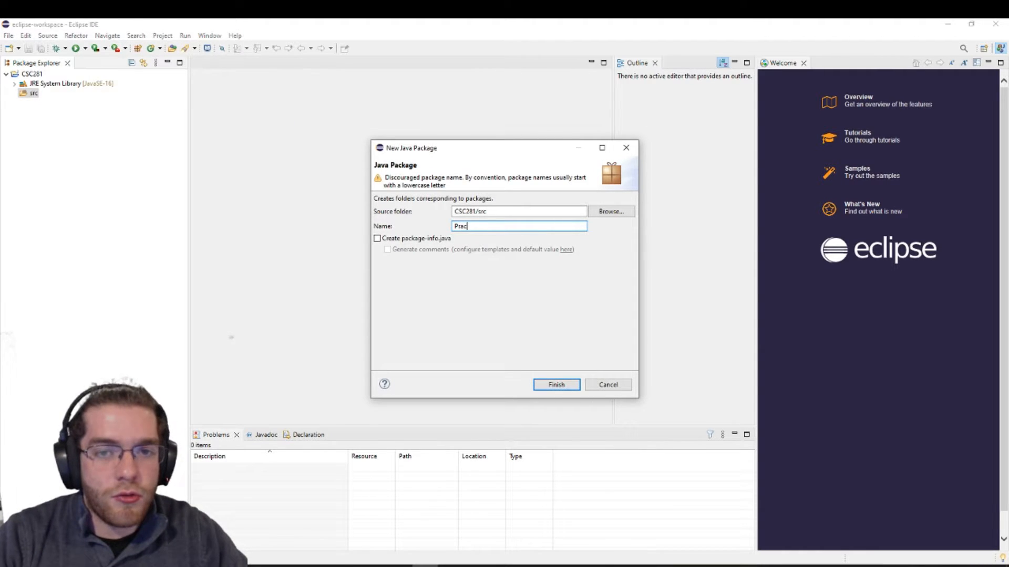
pyautogui.write('tice')
pyautogui.hotkey('ctrl', 'a')
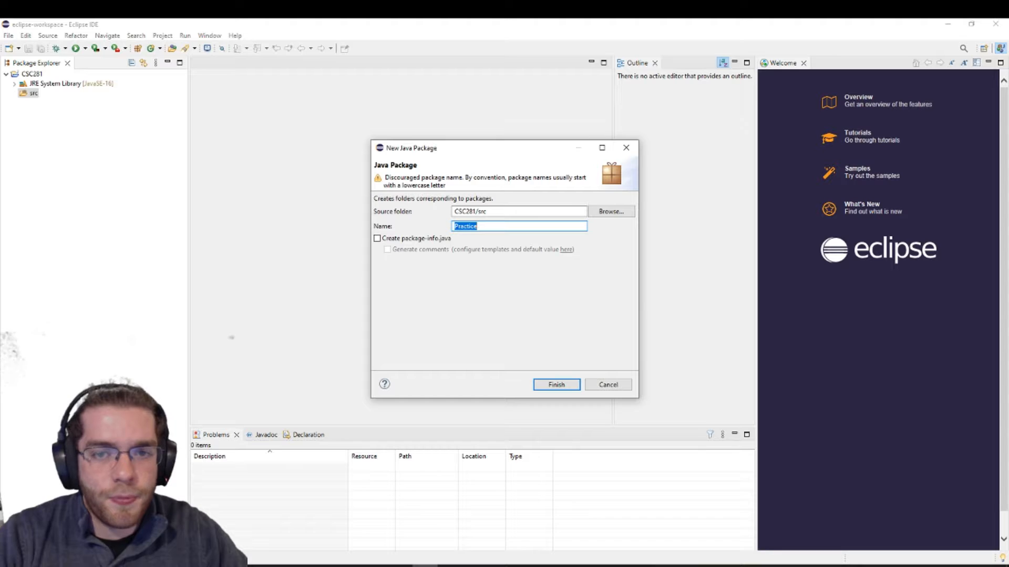
pyautogui.press('Return')
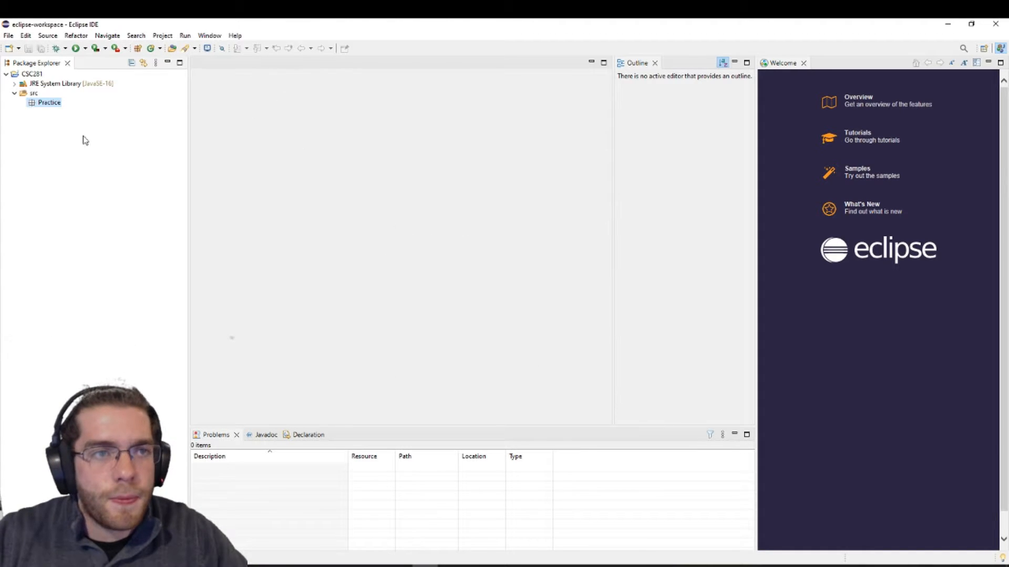
# Create a public class named HelloWorld in the Practice package with a public static void main(String[] args) stub
pyautogui.rightClick(47, 105)
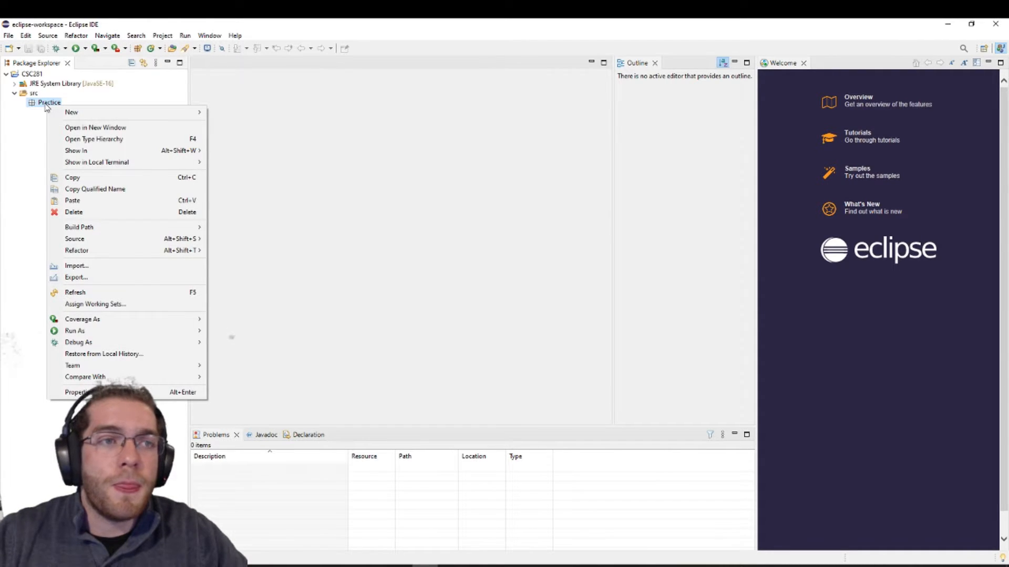
pyautogui.click(30, 128)
pyautogui.rightClick(45, 106)
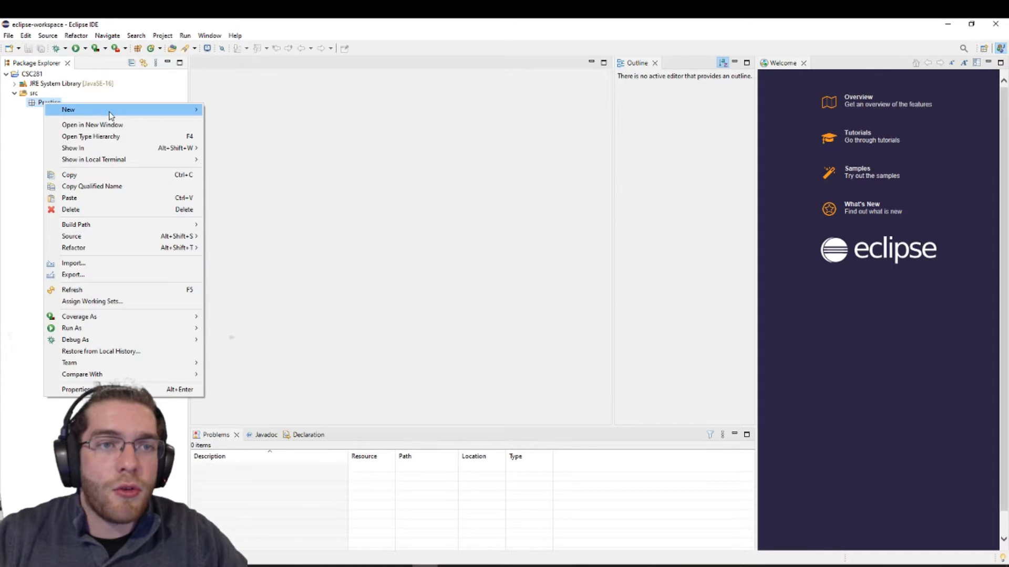
pyautogui.moveTo(115, 114)
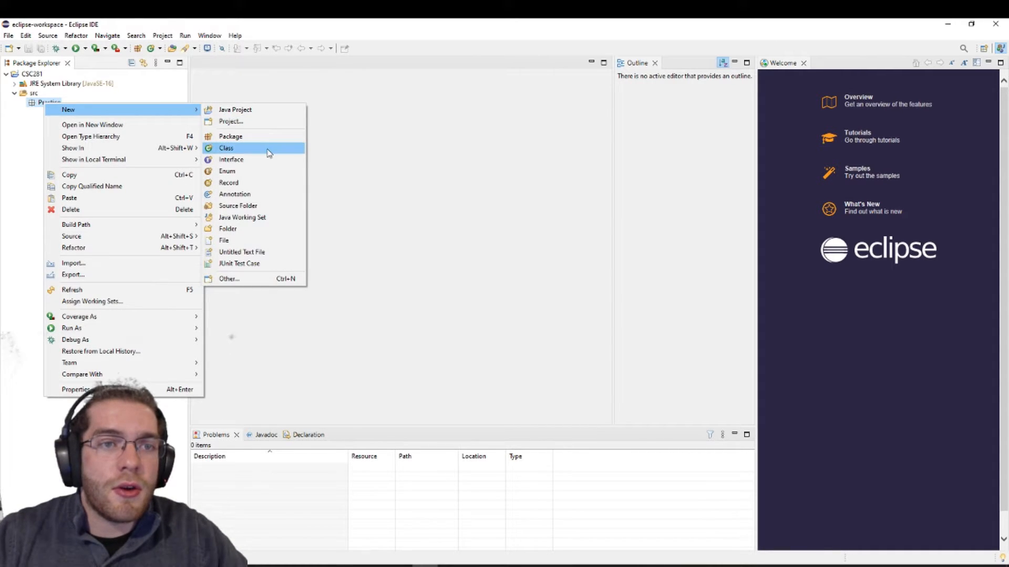
pyautogui.click(231, 150)
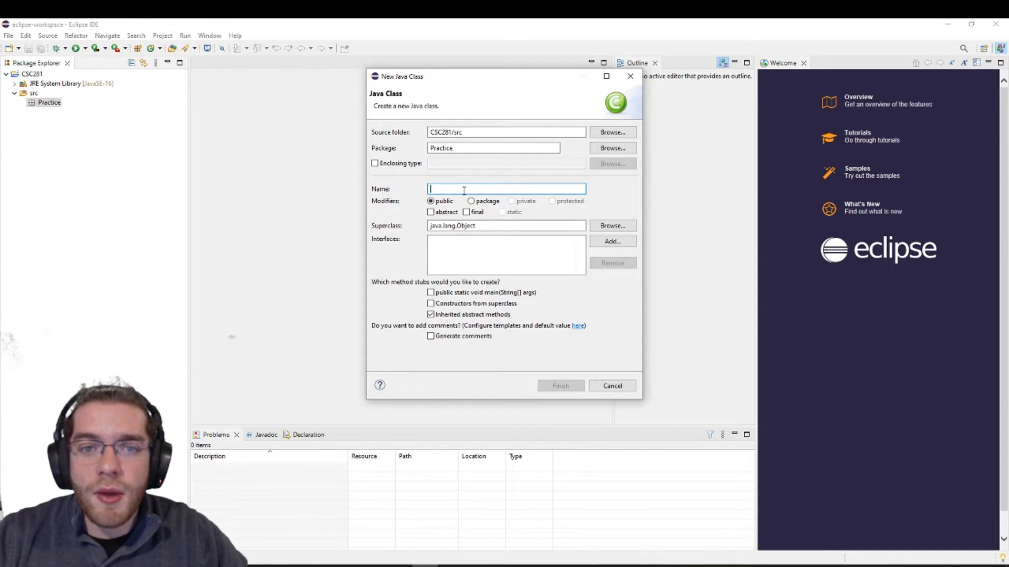
pyautogui.write('HelloWorld')
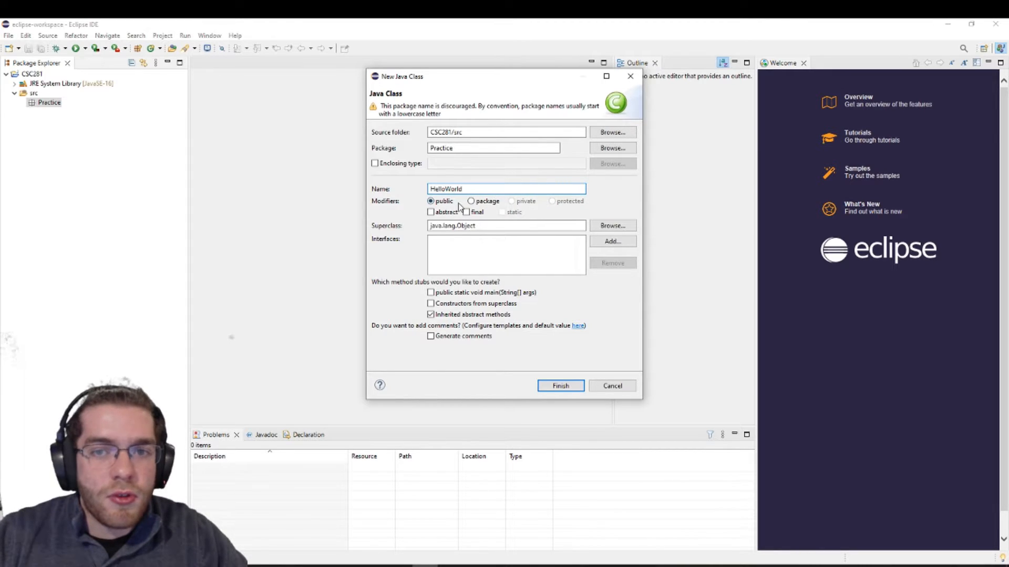
pyautogui.click(430, 203)
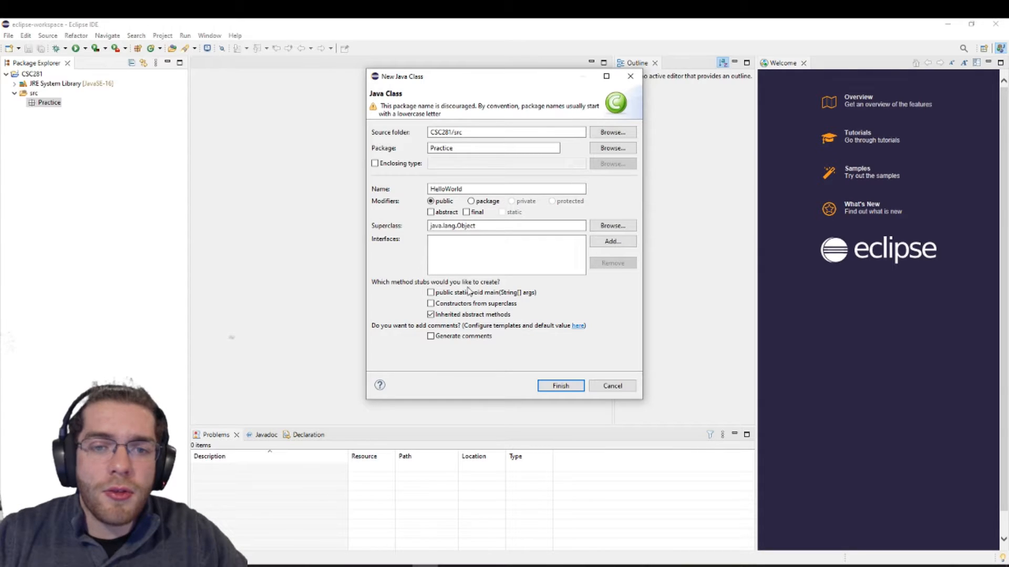
pyautogui.click(431, 292)
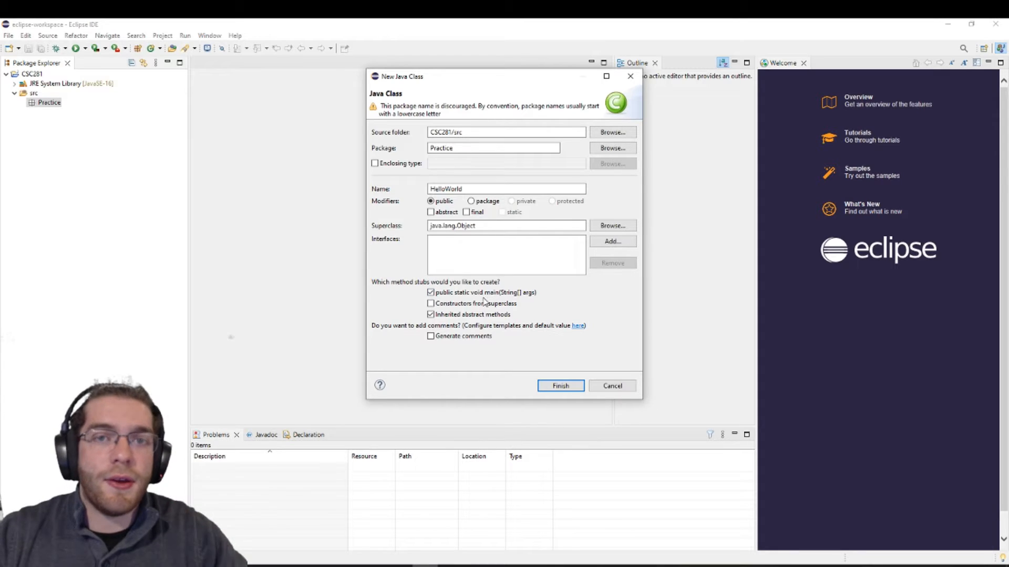
pyautogui.click(559, 385)
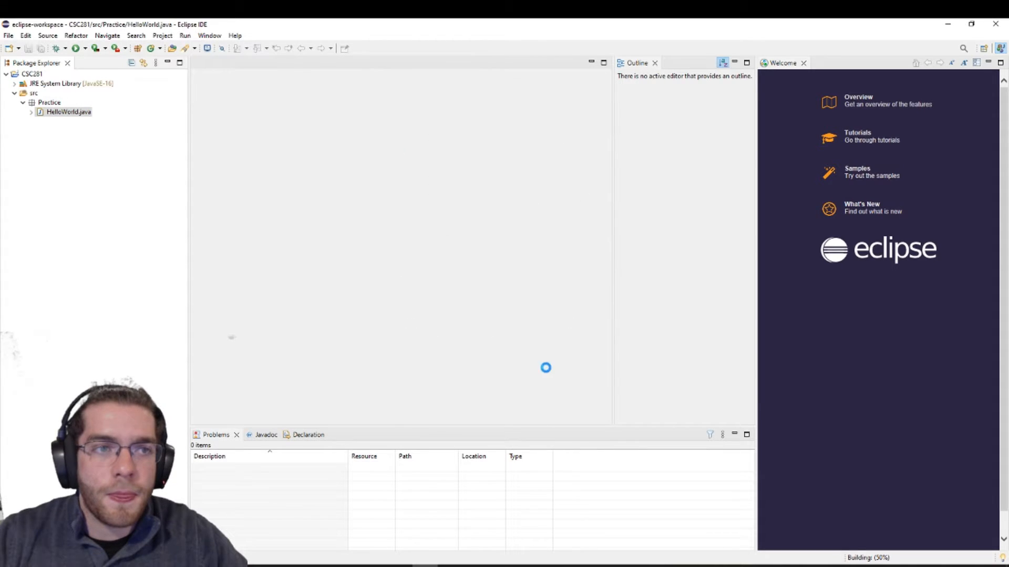
# Compare the package declaration and class name in the code with the Practice package and HelloWorld.java in the project tree
pyautogui.moveTo(211, 75); pyautogui.dragTo(269, 80)
pyautogui.click(269, 80)
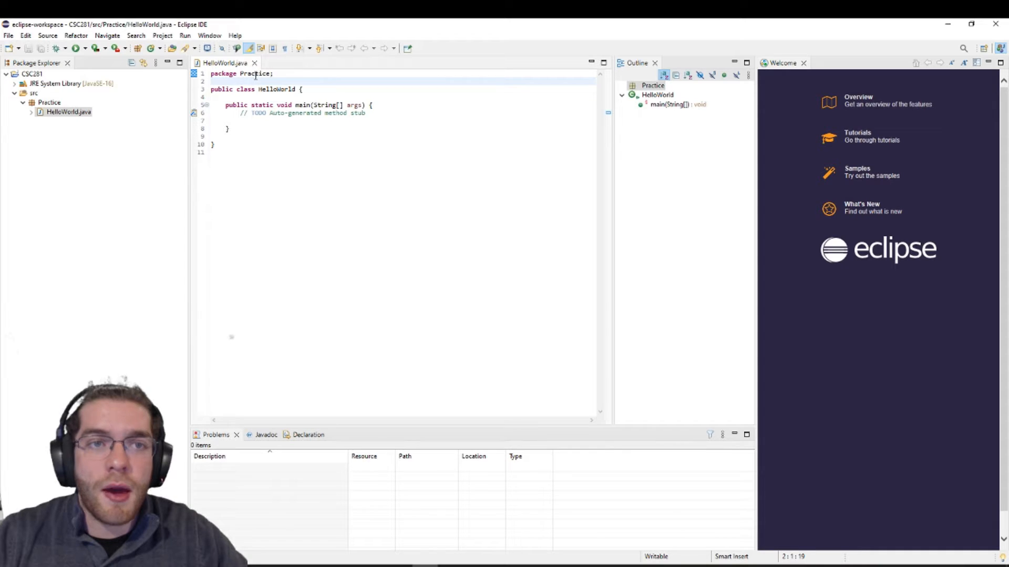
pyautogui.doubleClick(255, 75)
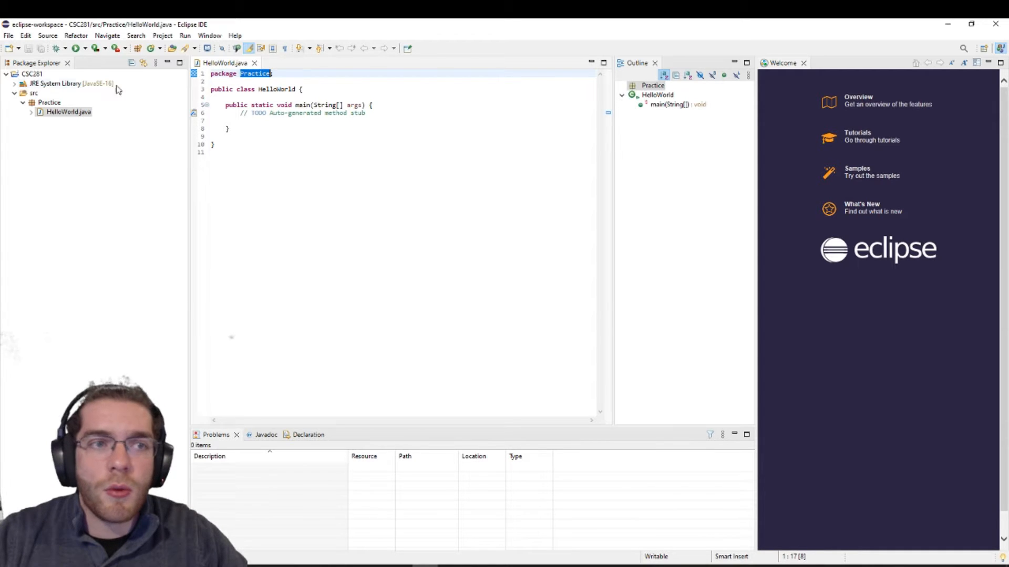
pyautogui.click(49, 104)
pyautogui.click(63, 113)
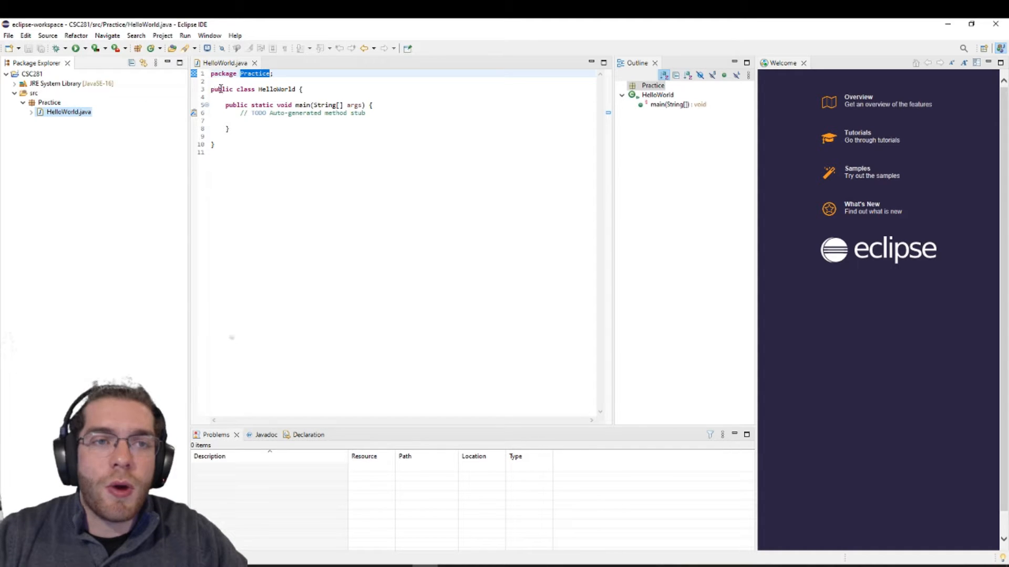
pyautogui.click(280, 89)
pyautogui.doubleClick(282, 90)
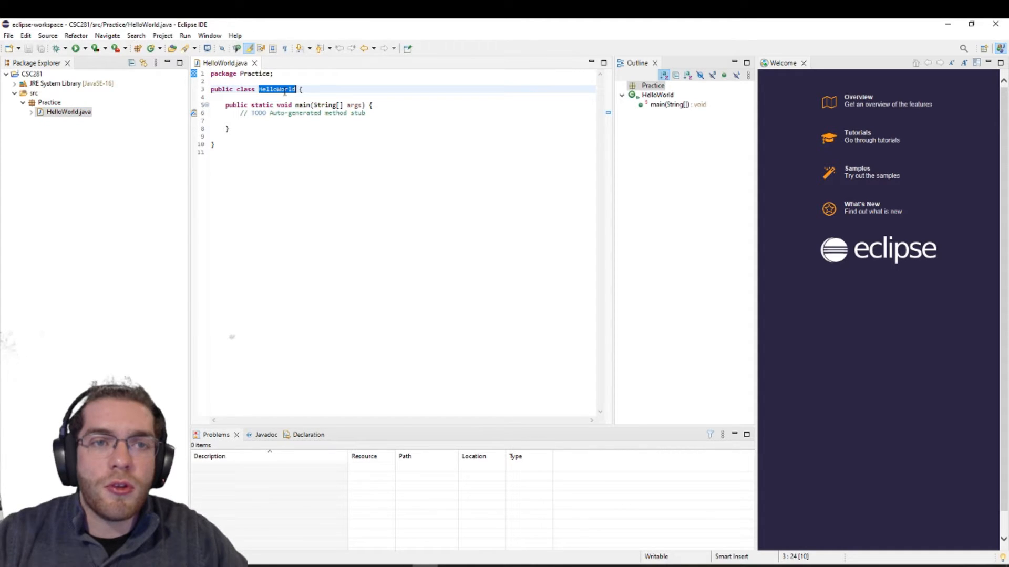
pyautogui.click(66, 113)
# Change the class name in the declaration to HelloWorld1234 and inspect the error details for the mismatched name
pyautogui.click(296, 89)
pyautogui.write('1234')
pyautogui.click(286, 144)
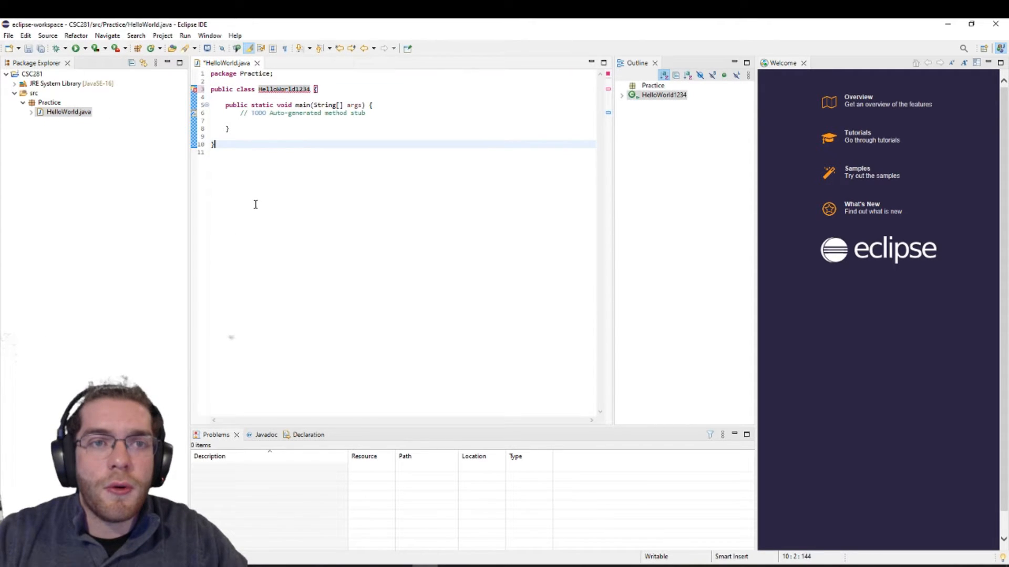
pyautogui.moveTo(290, 91)
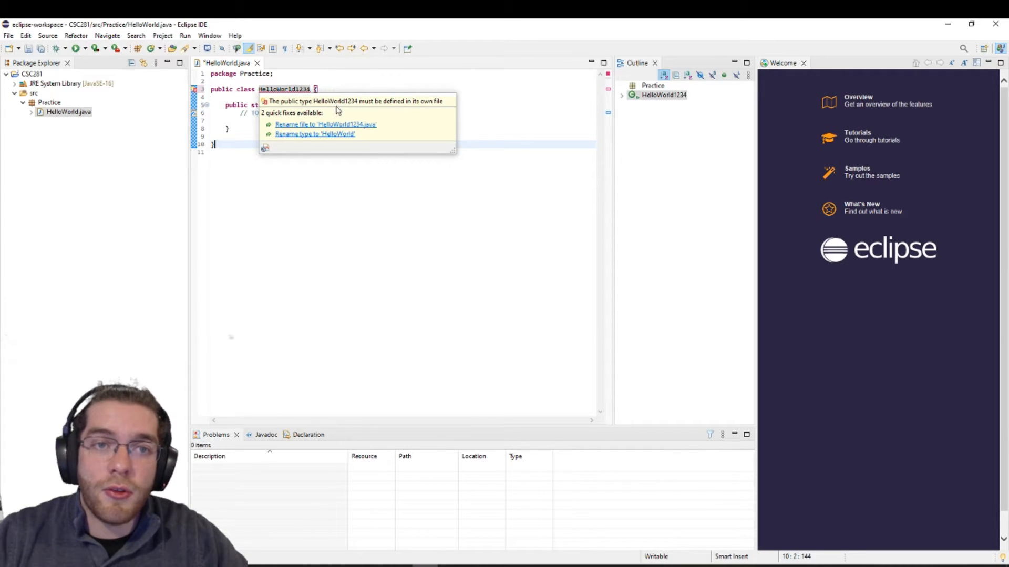
# Remove 1234 from the class name so the declaration reads HelloWorld
pyautogui.click(306, 88)
pyautogui.press('BackSpace')
pyautogui.press('BackSpace')
pyautogui.press('BackSpace')
pyautogui.press('BackSpace')
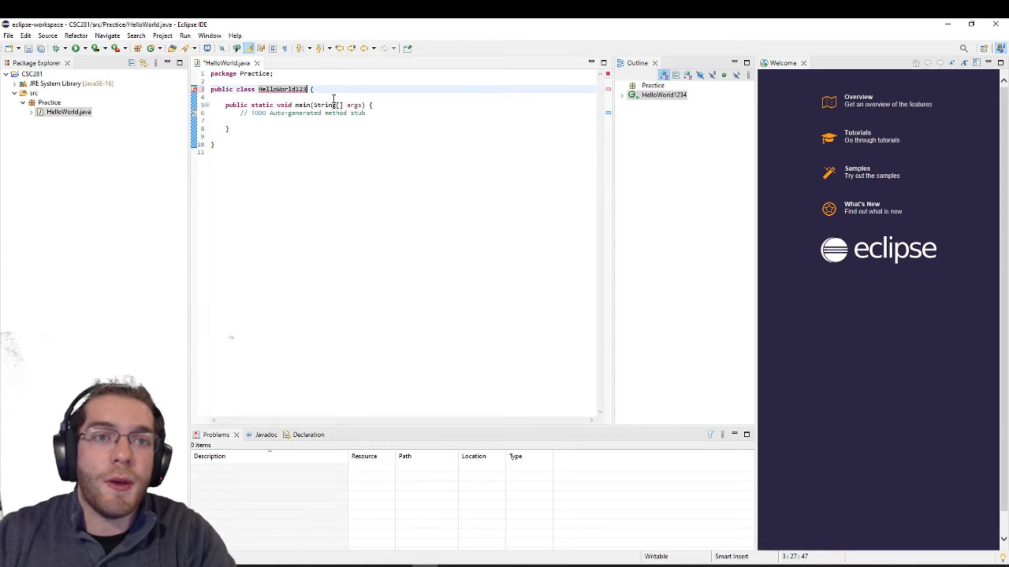
pyautogui.click(297, 138)
pyautogui.click(302, 120)
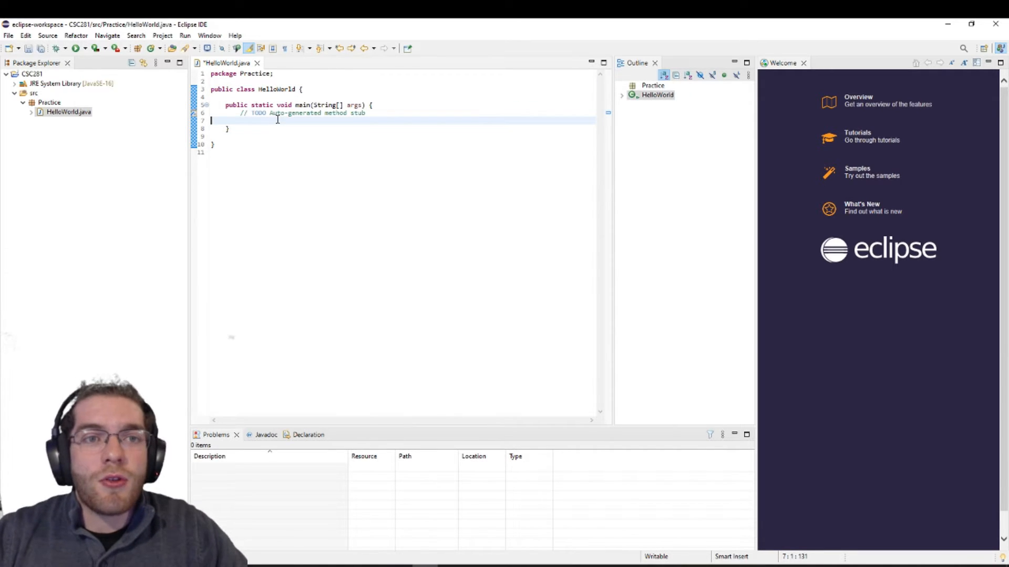
# Add the statement System.out.println("Hello CSC281 Installation Video"); below the TODO comment in the main method
pyautogui.click(412, 113)
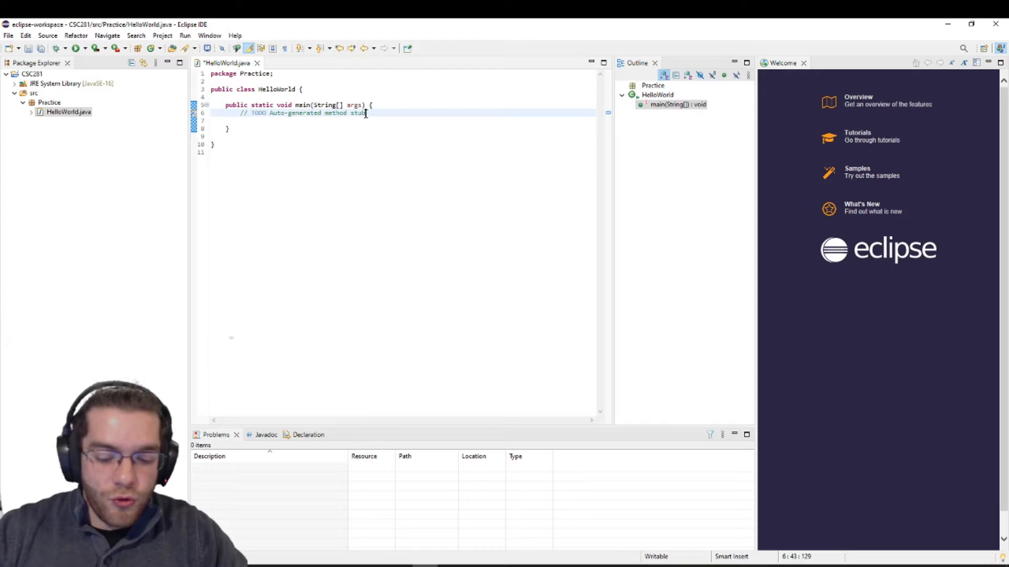
pyautogui.press('Return')
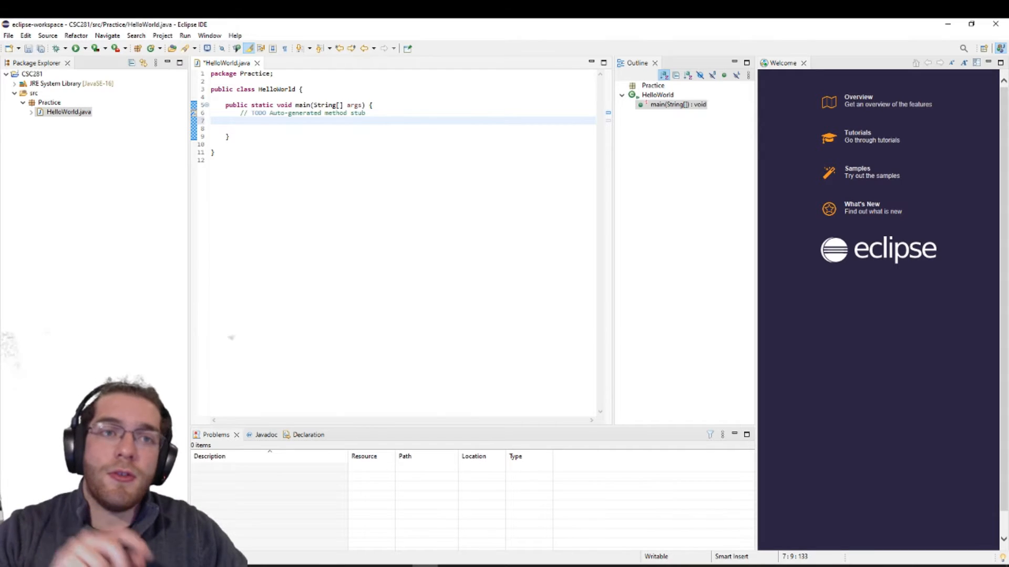
pyautogui.write('System')
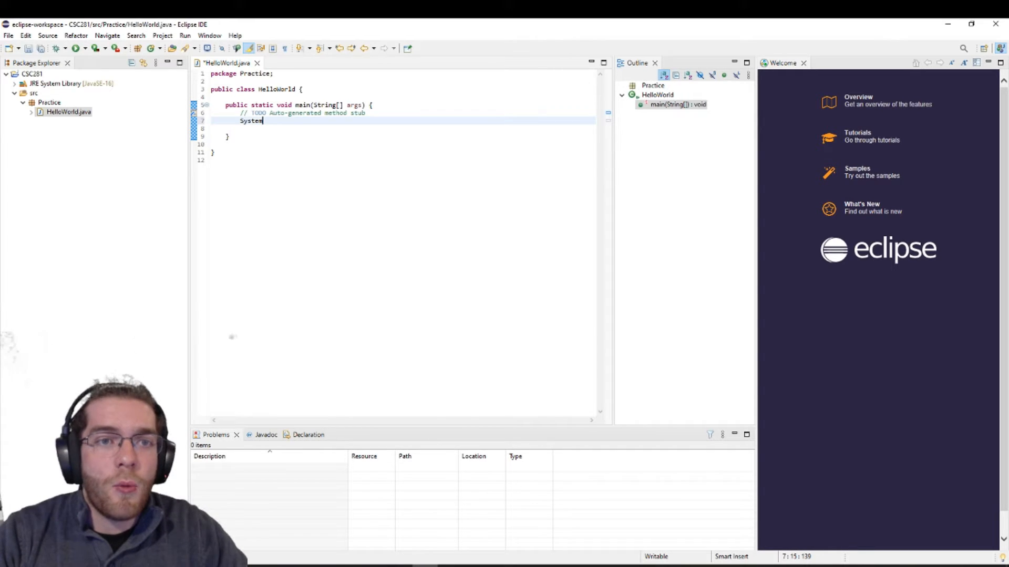
pyautogui.write('.out')
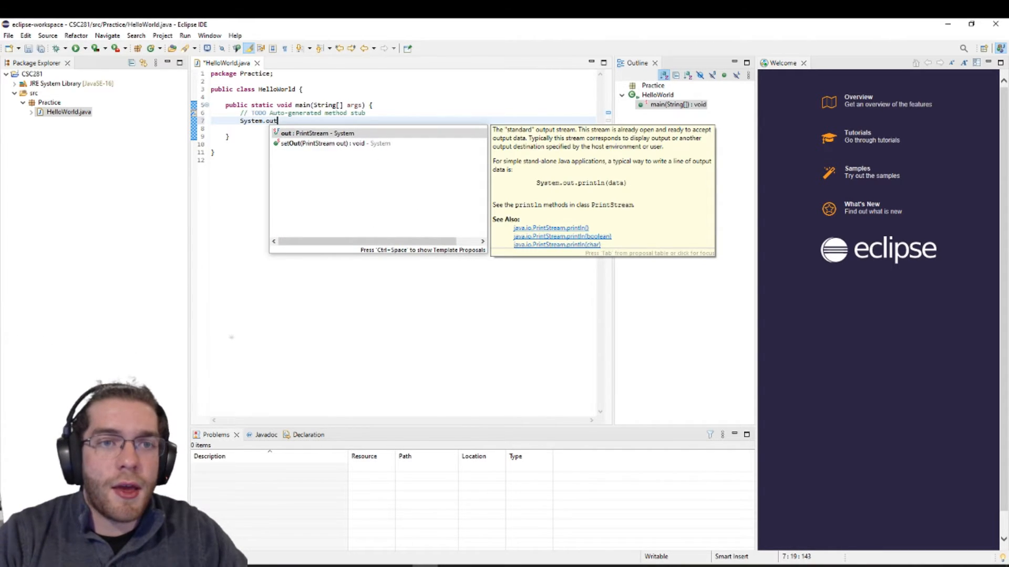
pyautogui.write('.println')
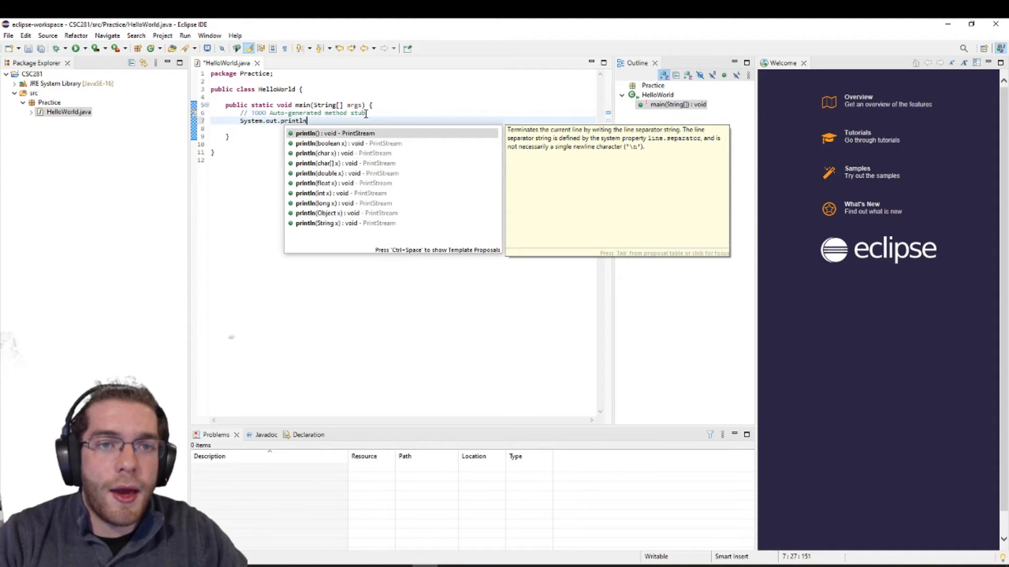
pyautogui.write('()')
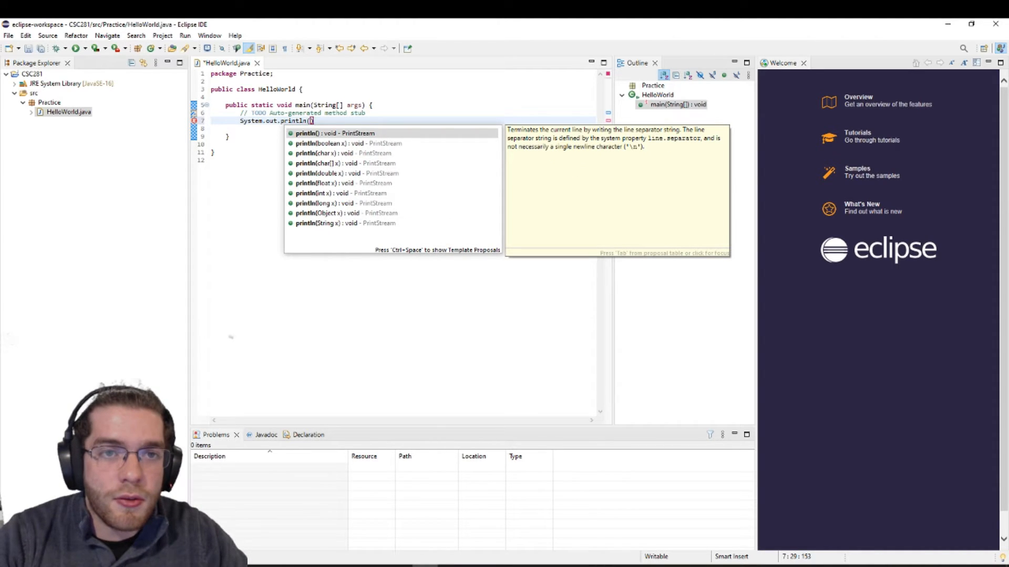
pyautogui.press('Left')
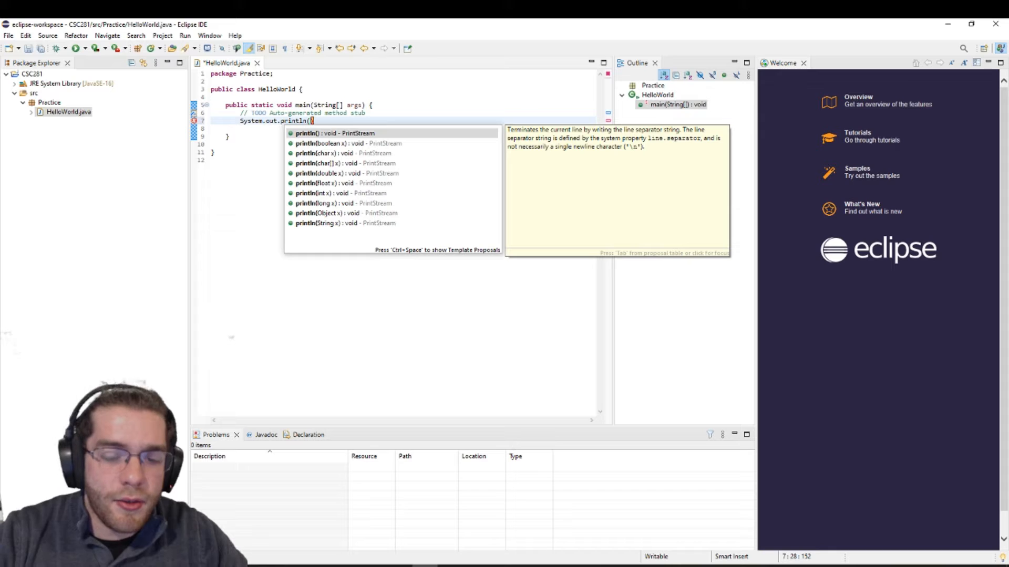
pyautogui.write('"')
pyautogui.write('Hello CSC')
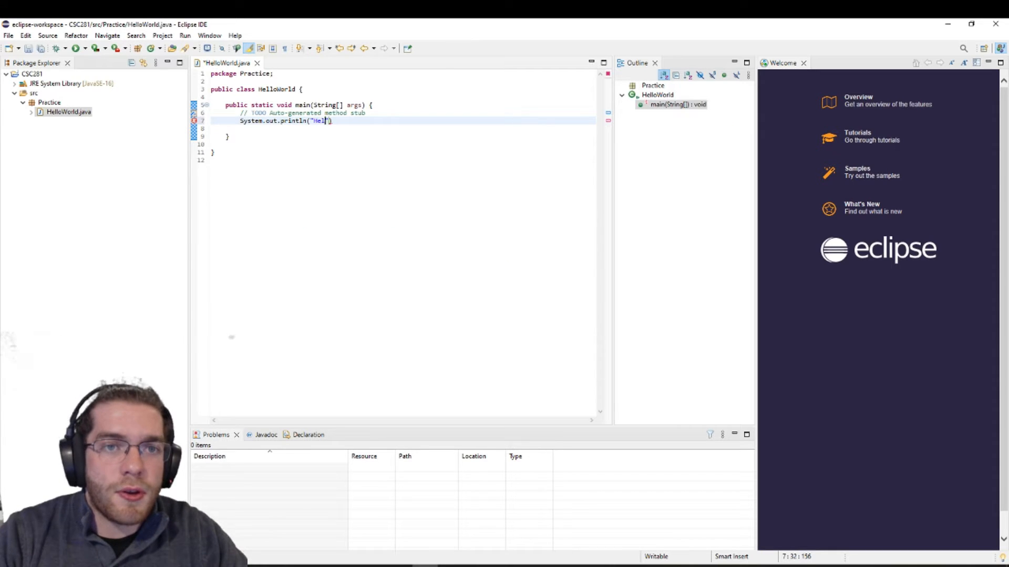
pyautogui.write('281 Installati')
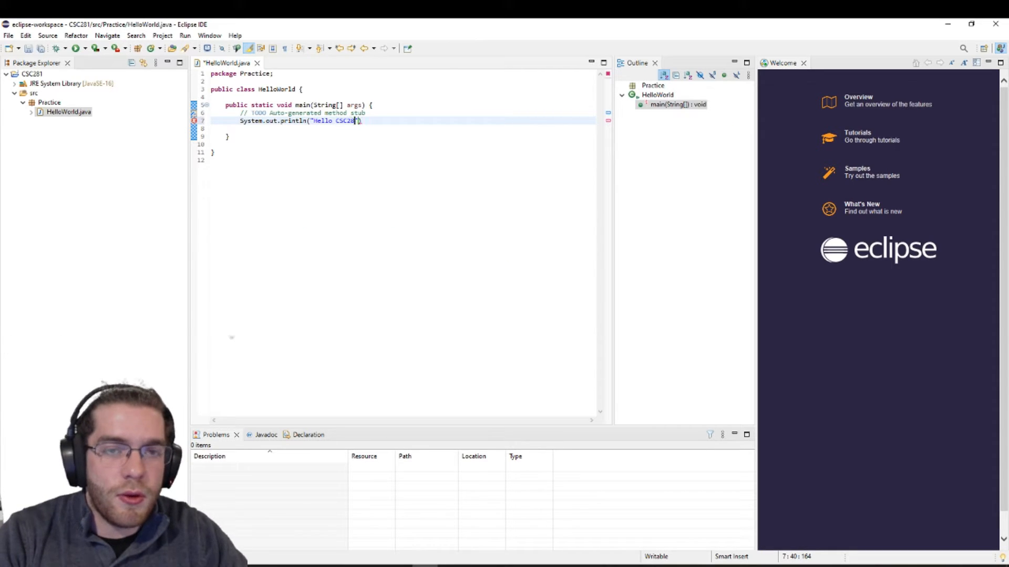
pyautogui.write('on Video')
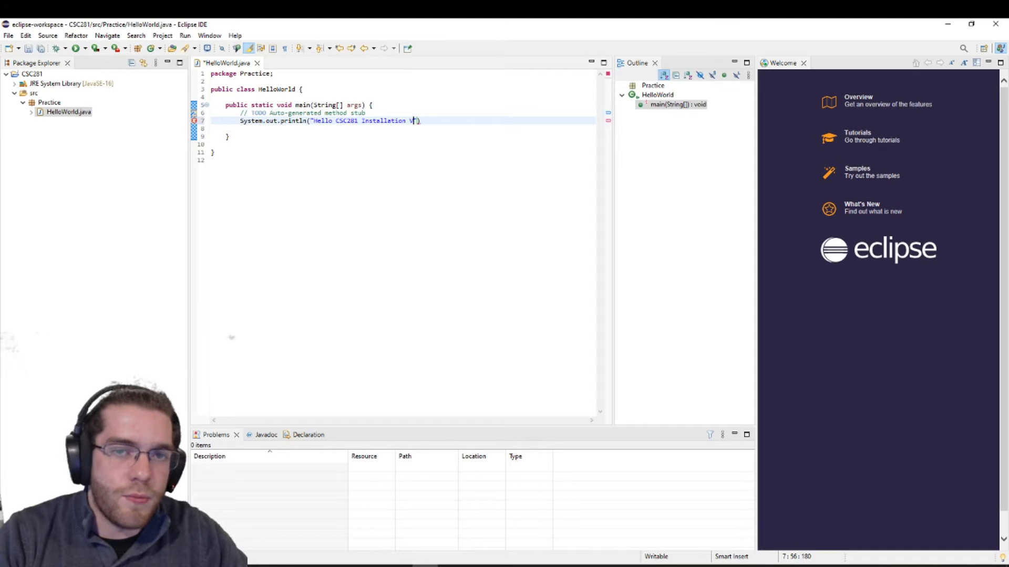
pyautogui.press('End')
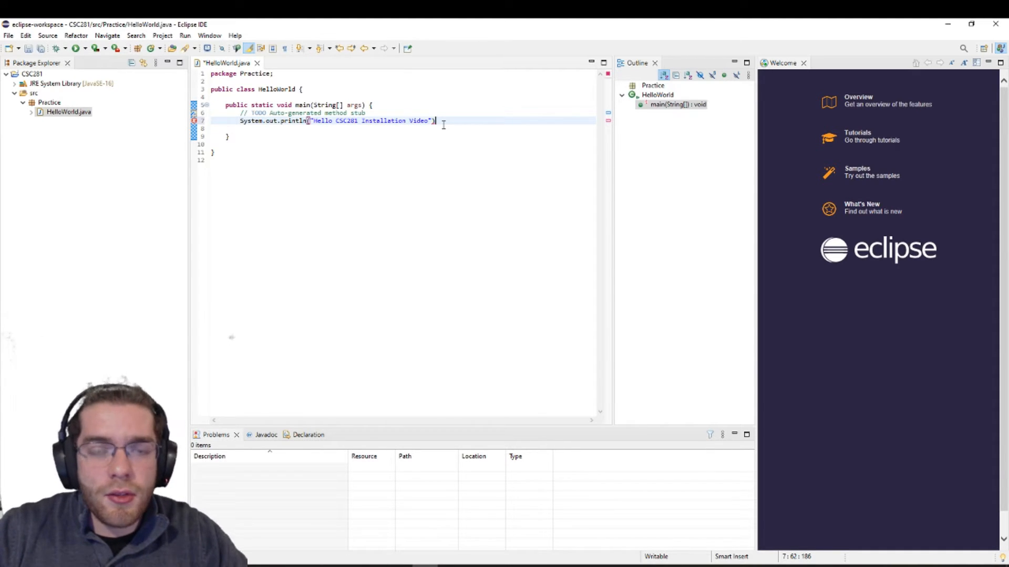
pyautogui.write(';')
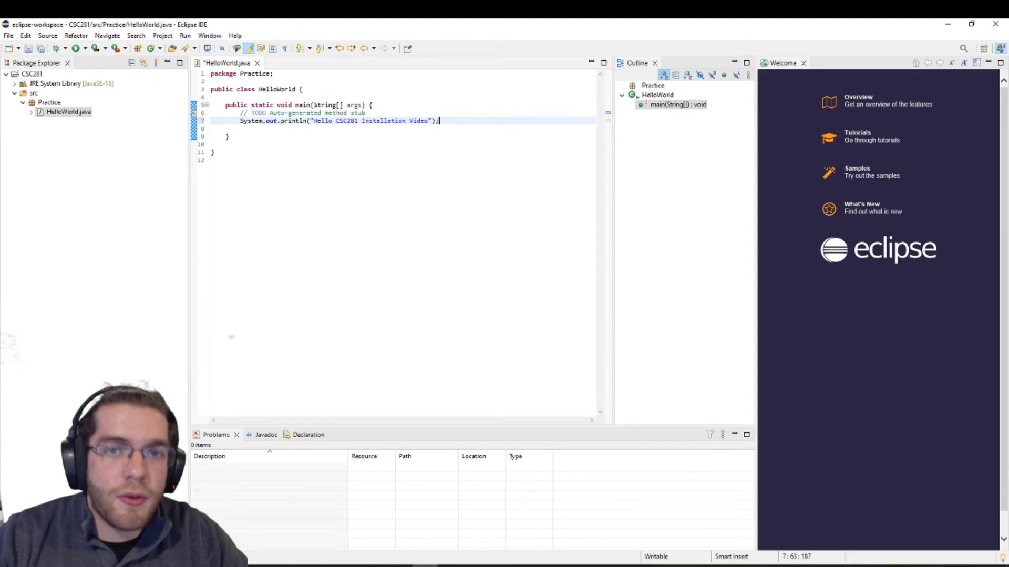
pyautogui.click(393, 130)
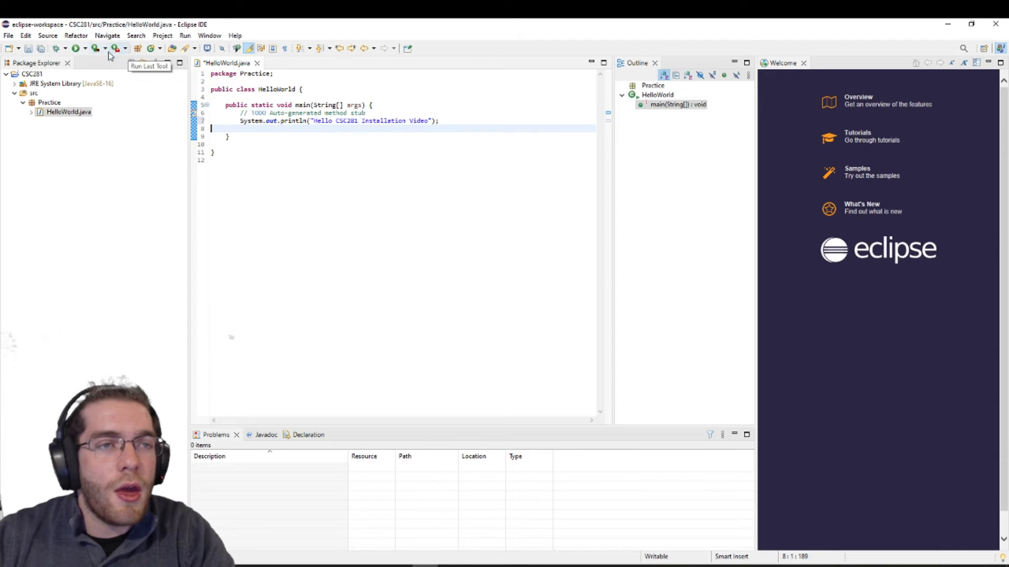
# Run the HelloWorld program, saving HelloWorld.java at launch, and highlight the printed line in the console
pyautogui.click(76, 51)
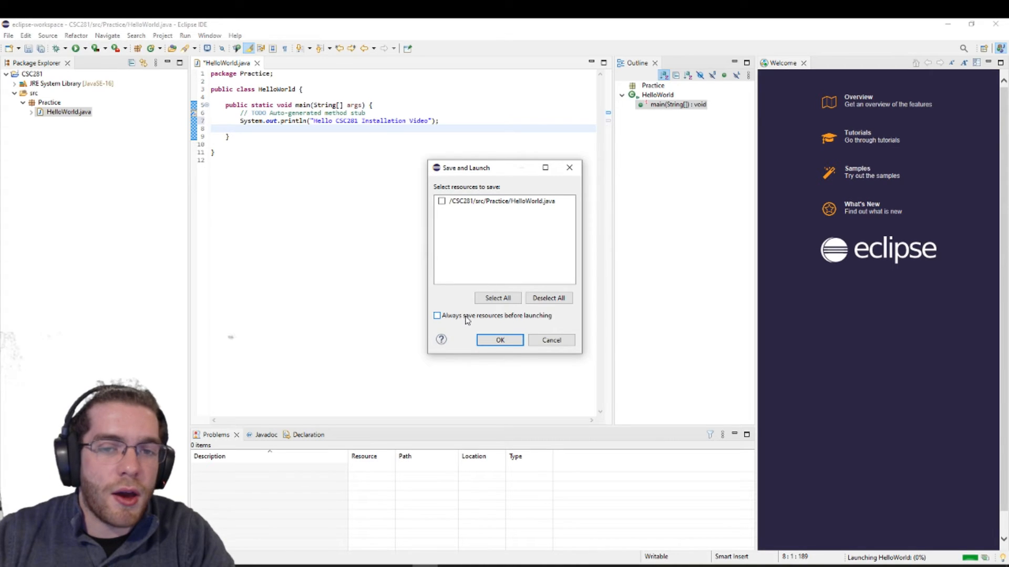
pyautogui.click(499, 340)
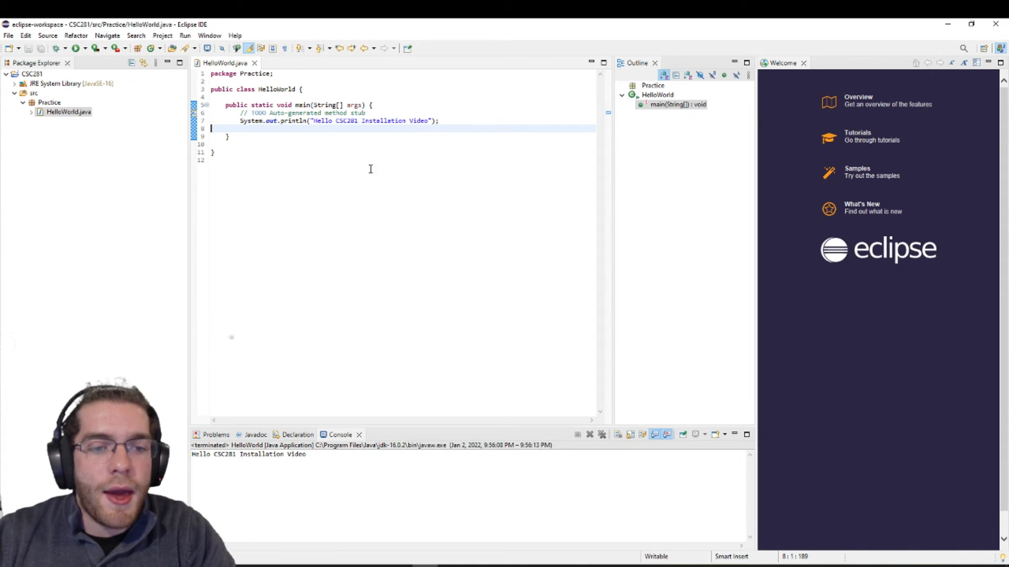
pyautogui.moveTo(325, 455); pyautogui.dragTo(182, 460)
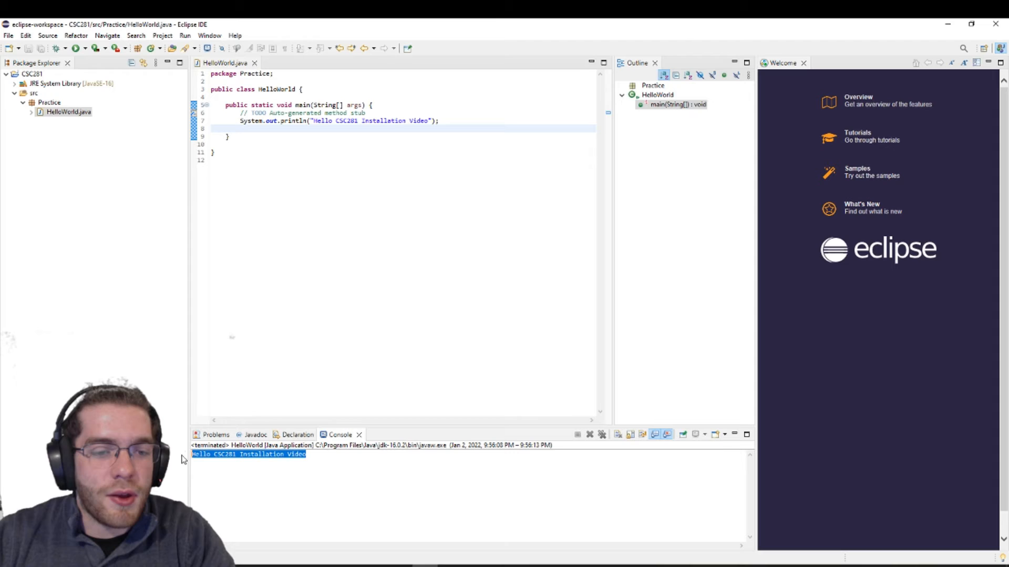
# Append " test" to the printed string after Video and run the program again
pyautogui.click(428, 121)
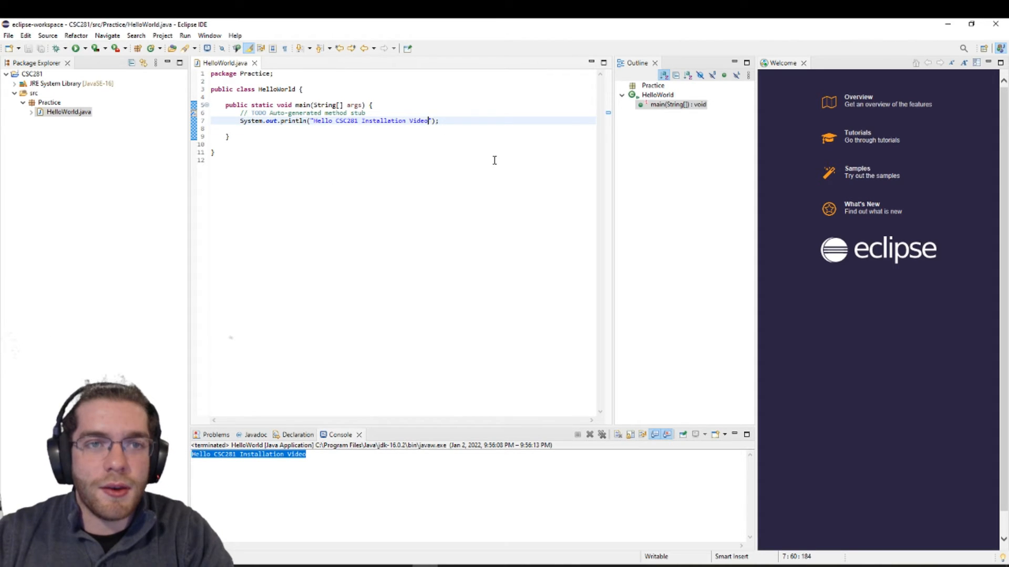
pyautogui.write('test')
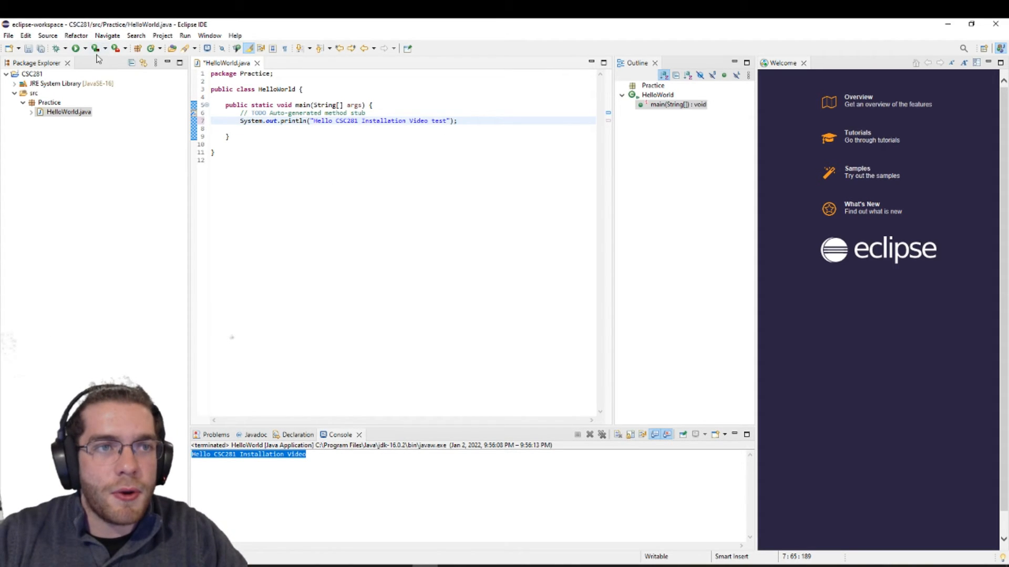
pyautogui.click(76, 49)
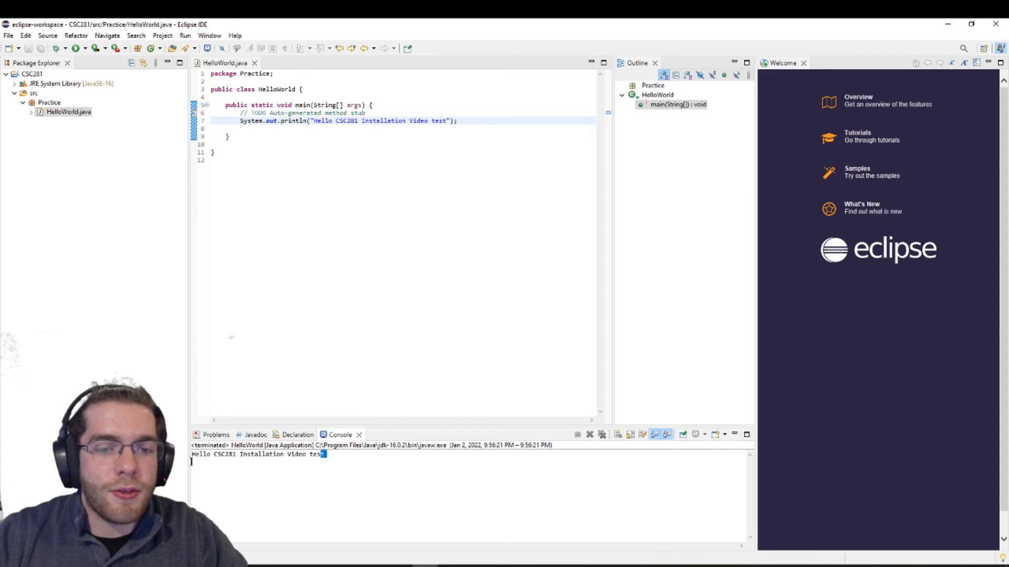
pyautogui.moveTo(323, 454); pyautogui.dragTo(192, 455)
pyautogui.click(251, 174)
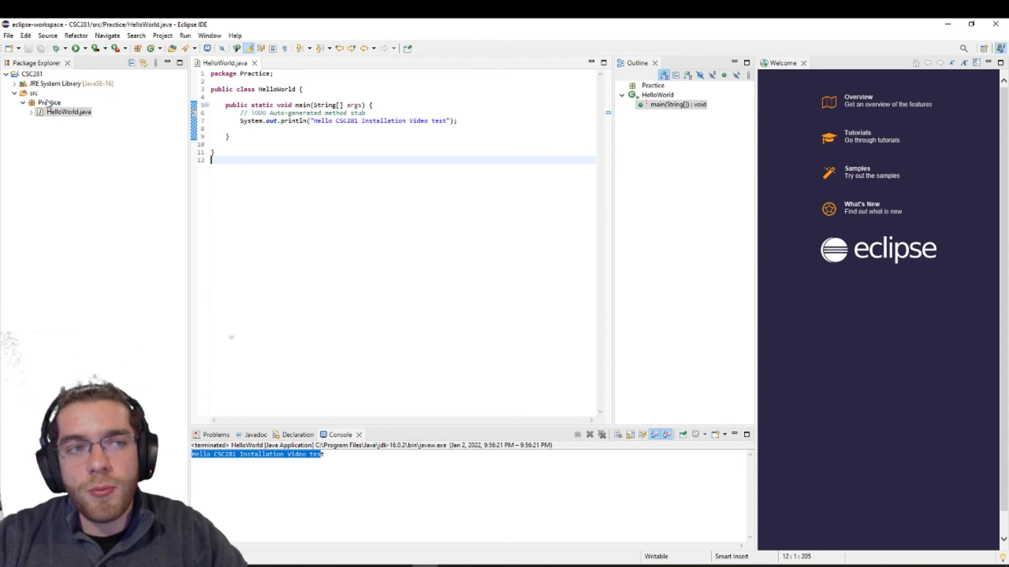
pyautogui.click(237, 150)
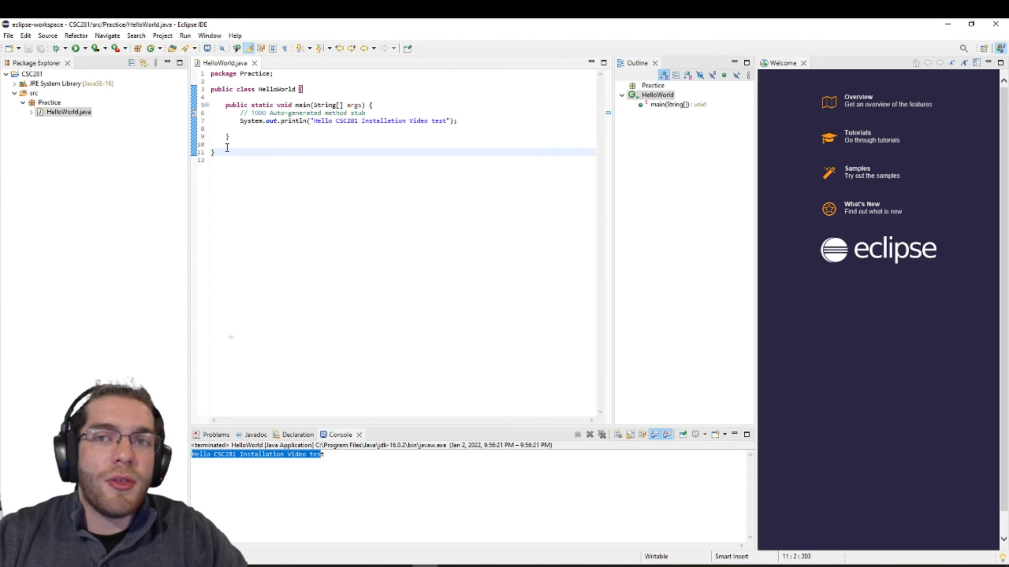
pyautogui.click(230, 147)
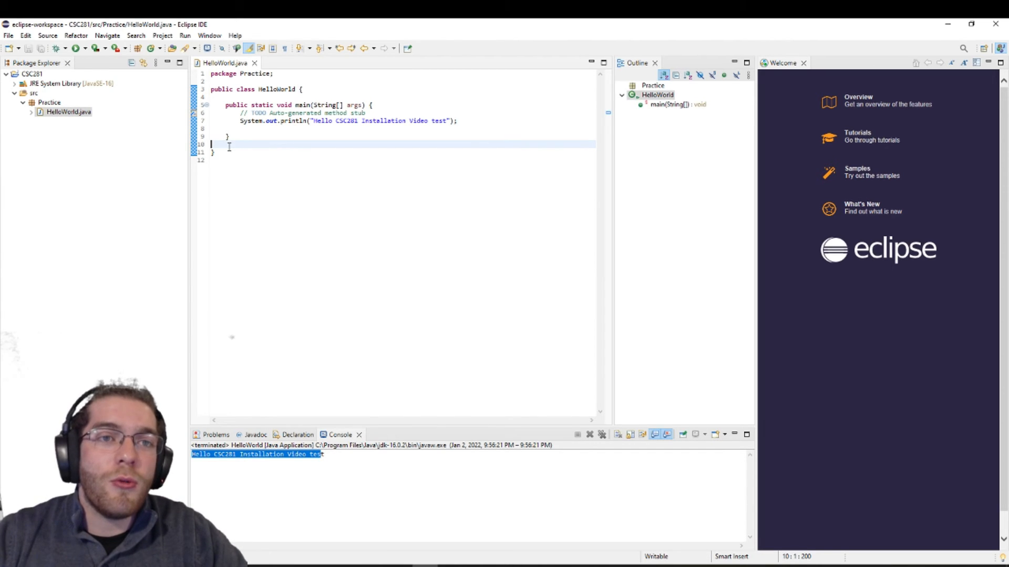
pyautogui.click(237, 154)
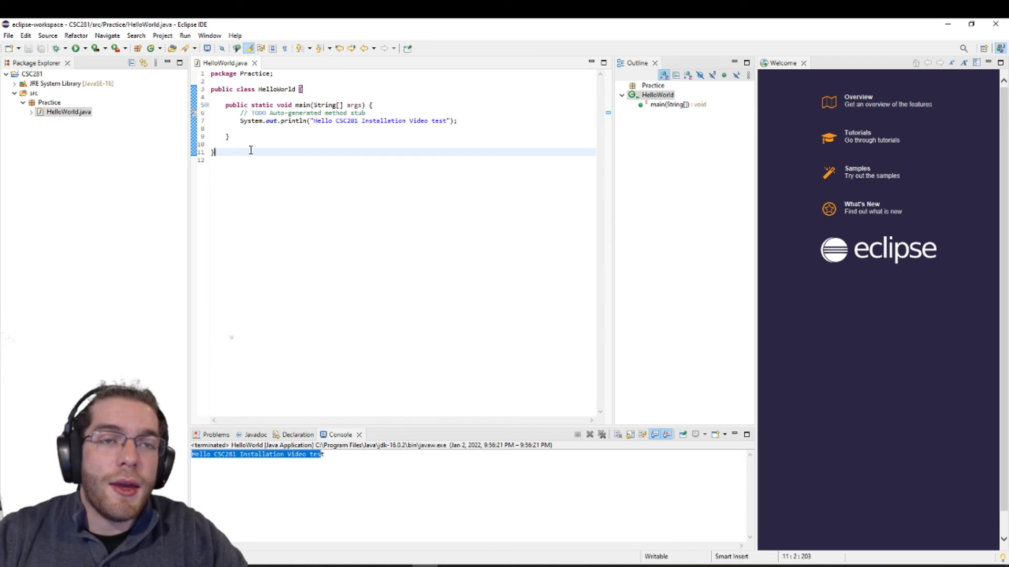
# Open IDLE (Python 3.10 64-bit) and move its shell window so the Java code in Eclipse stays uncovered
pyautogui.press('super')
pyautogui.write('idle')
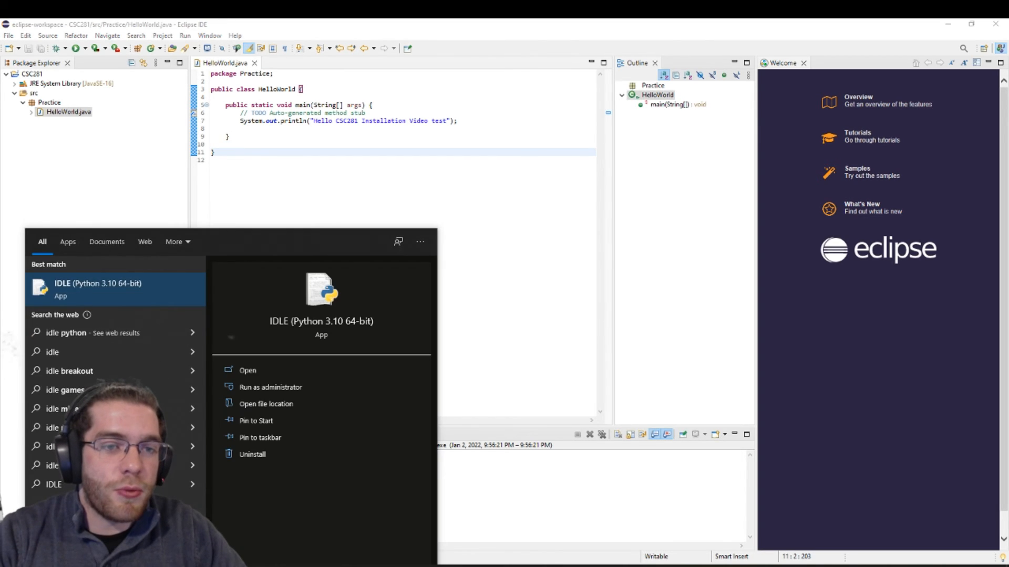
pyautogui.press('Return')
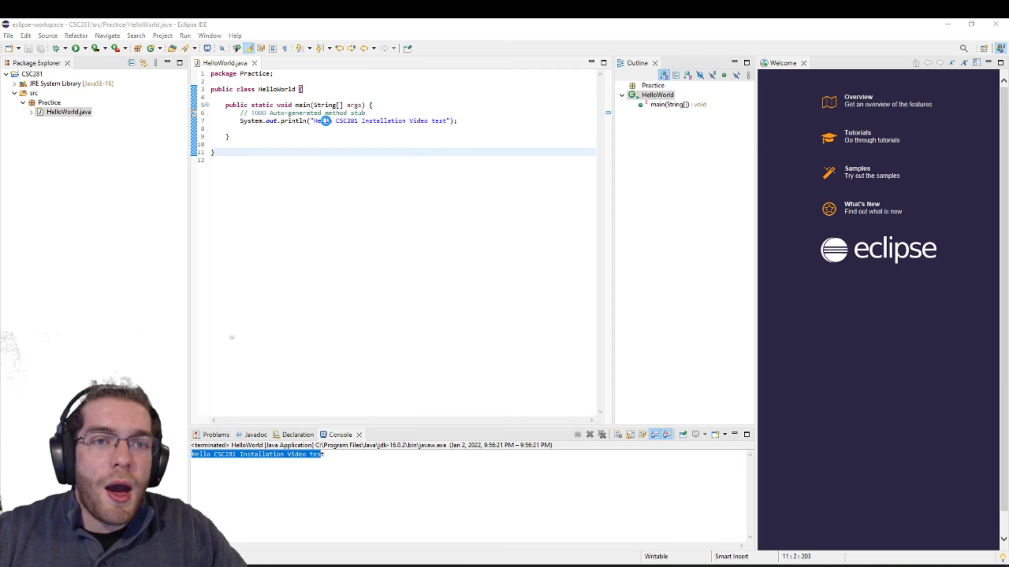
pyautogui.moveTo(306, 70); pyautogui.dragTo(667, 167)
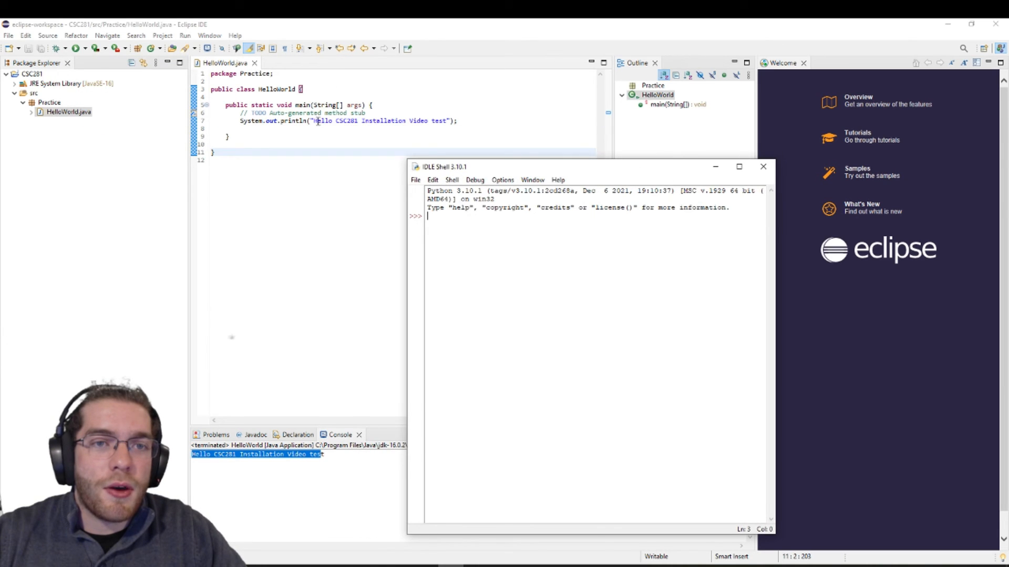
# Copy the string Hello CSC281 Installation Video test from the println statement and run print("Hello CSC281 Installation Video test") in the IDLE Shell
pyautogui.moveTo(317, 121); pyautogui.dragTo(446, 121)
pyautogui.hotkey('ctrl', 'c')
pyautogui.click(450, 566)
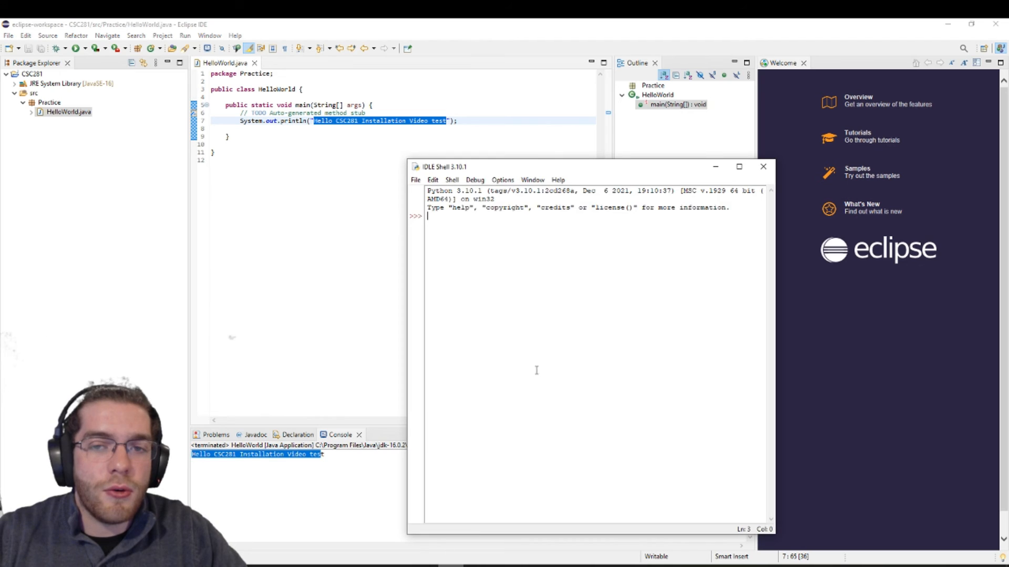
pyautogui.hotkey('ctrl', 'v')
pyautogui.hotkey('ctrl', 'z')
pyautogui.write('print("')
pyautogui.hotkey('ctrl', 'v')
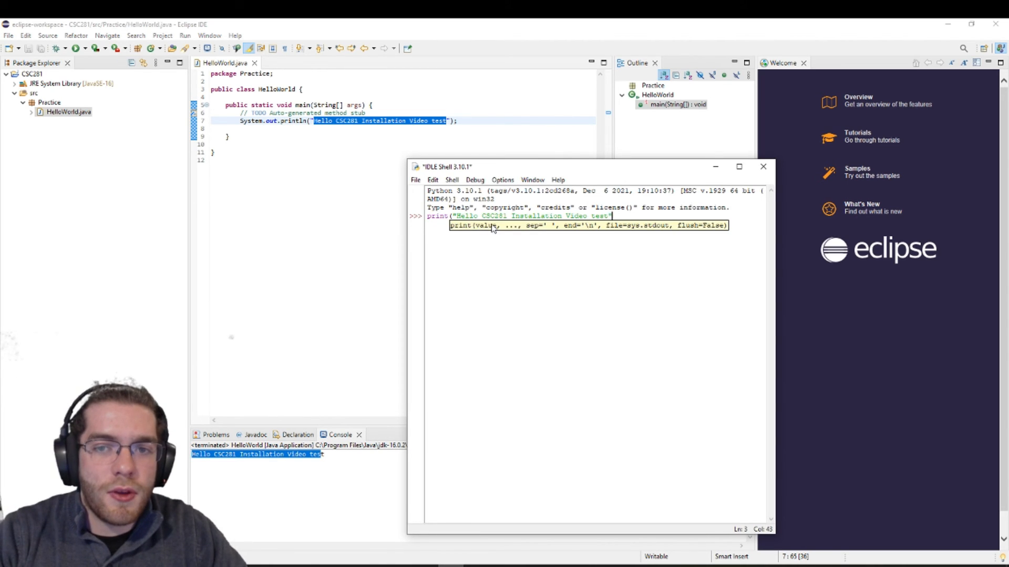
pyautogui.write('")')
pyautogui.press('Return')
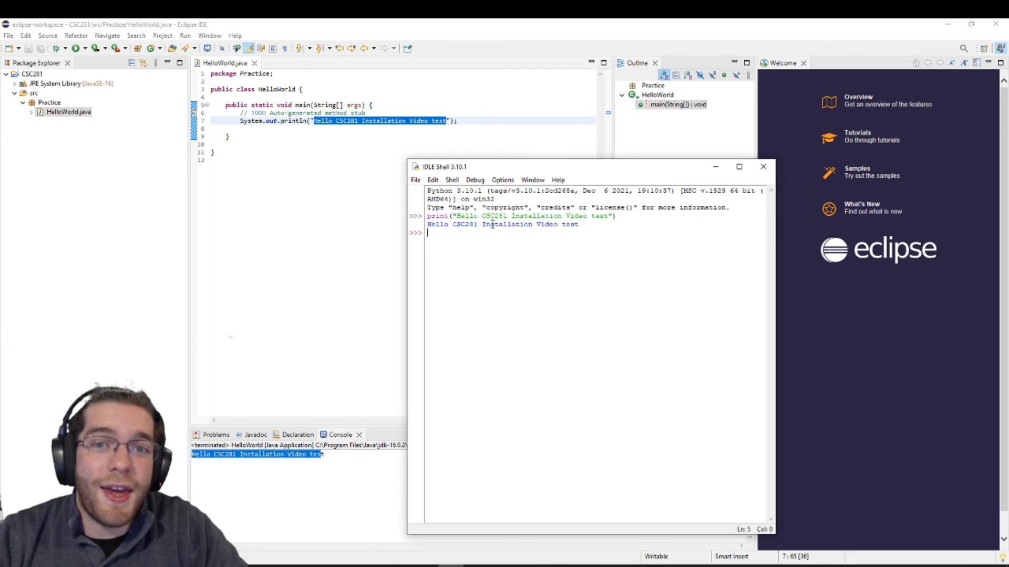
# Move the IDLE Shell window clear of the Java editor and return to HelloWorld.java in Eclipse, on the blank line below the main method
pyautogui.moveTo(497, 172); pyautogui.dragTo(692, 186)
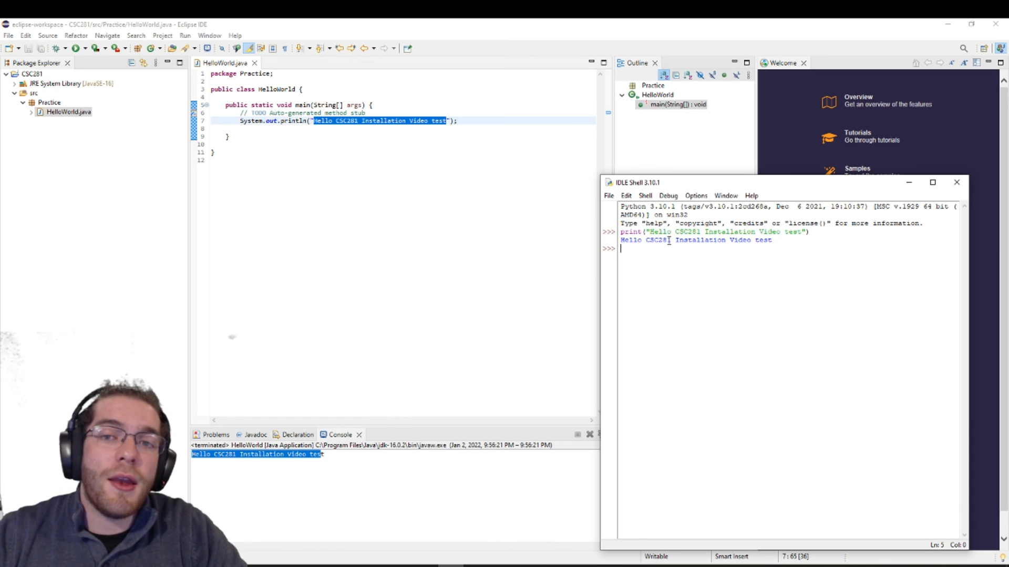
pyautogui.click(349, 151)
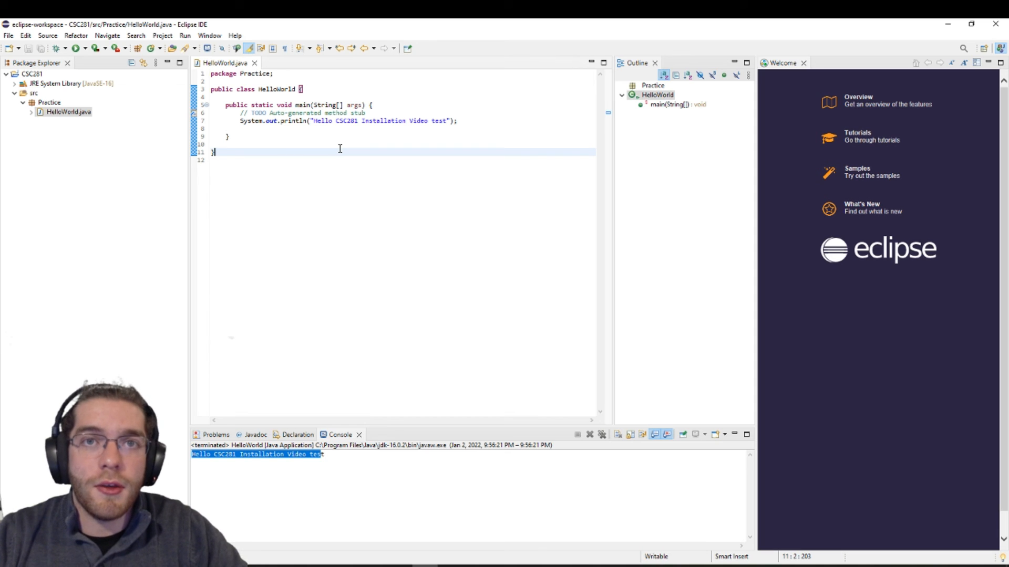
pyautogui.click(334, 147)
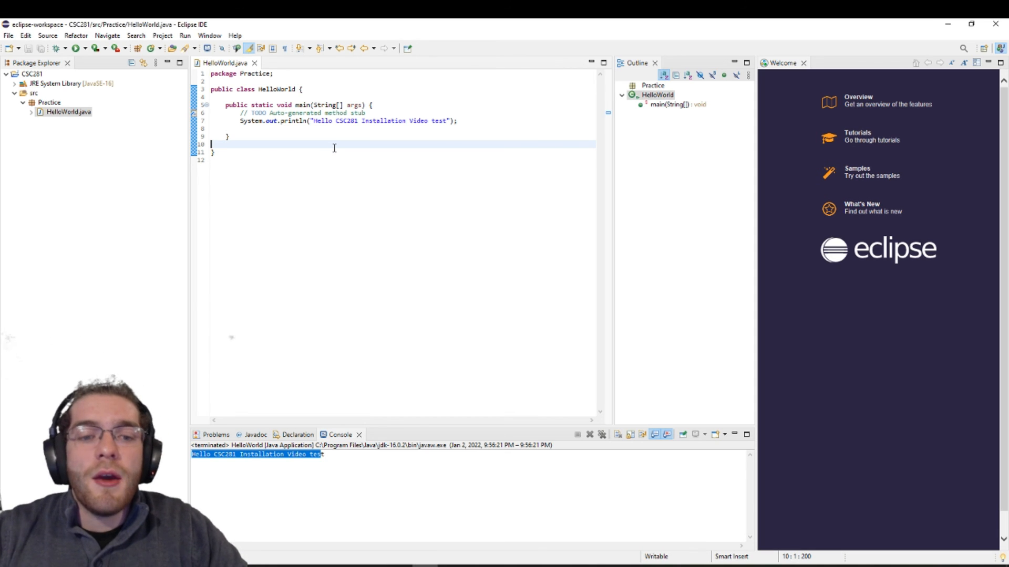